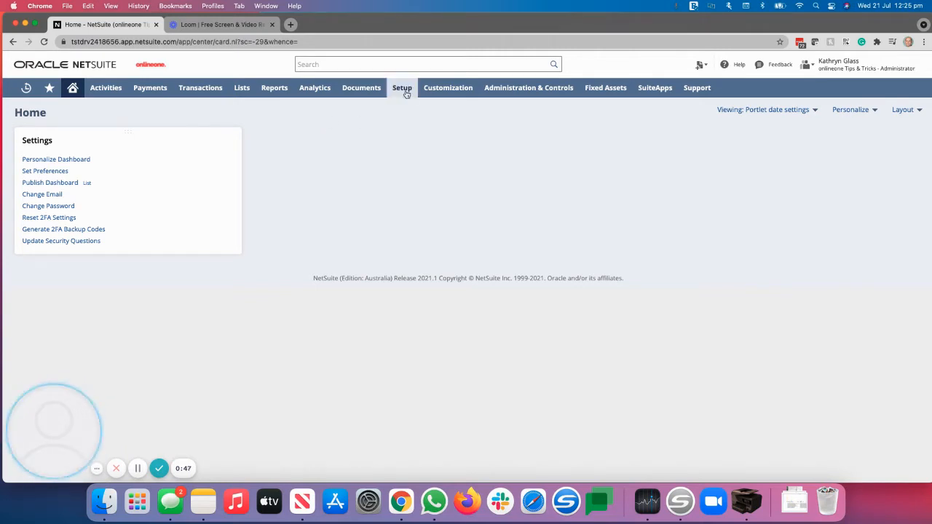
Step: Open the company's Enable Features page in a new browser tab and check the SuiteAnalytics Workbook feature under Analytics
mouse_move(405, 92)
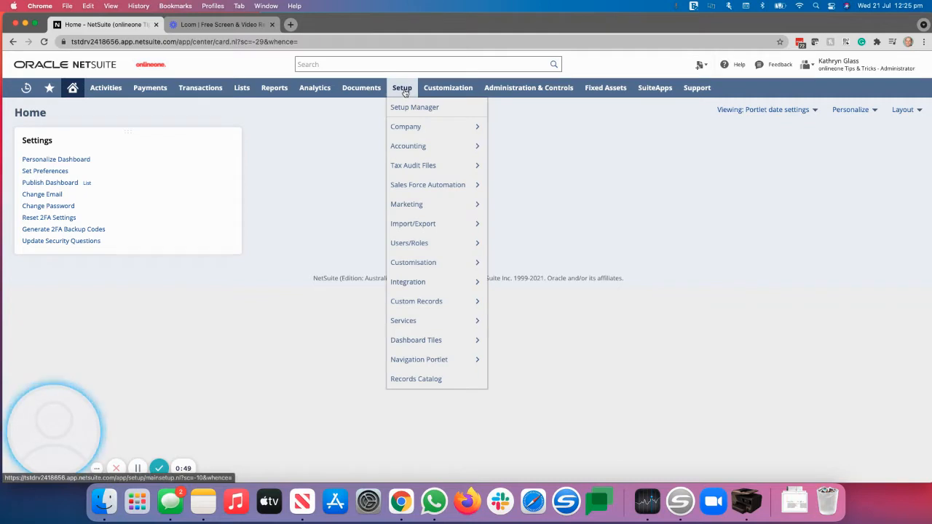
mouse_move(406, 126)
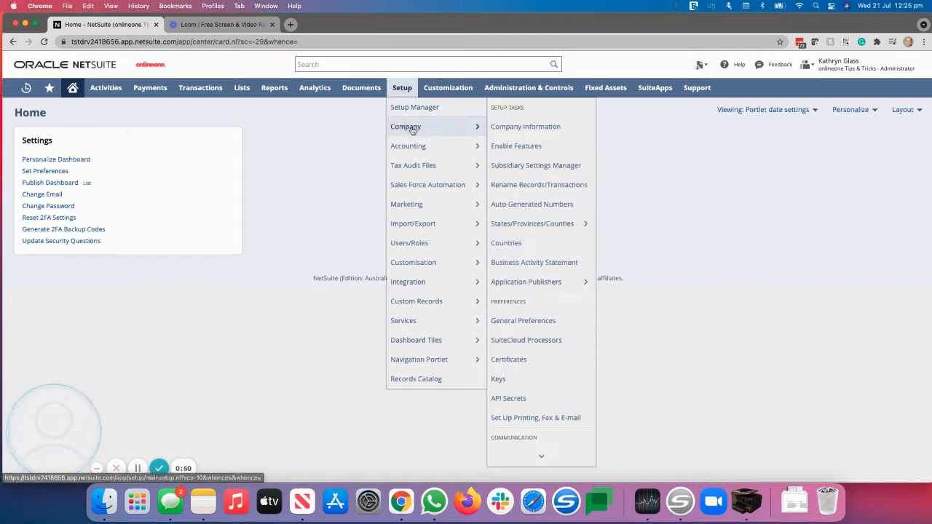
right_click(506, 146)
click(523, 149)
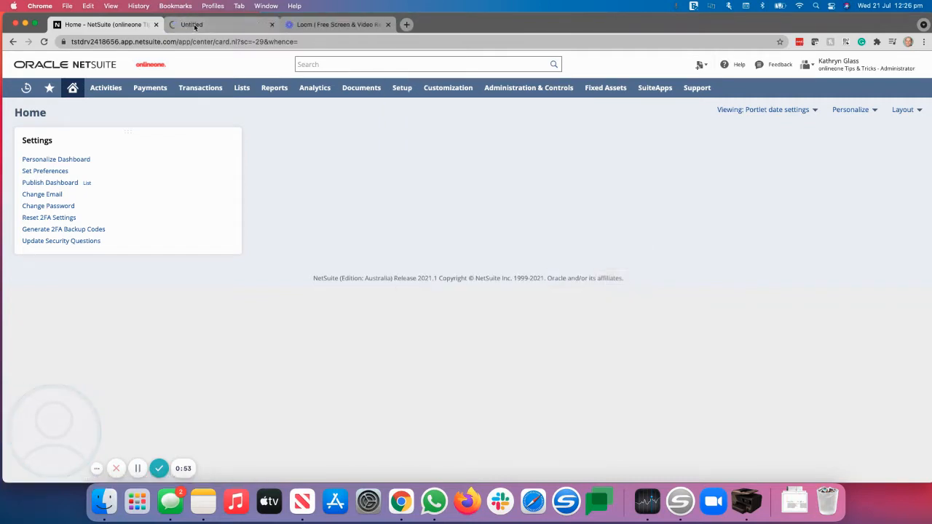
click(194, 27)
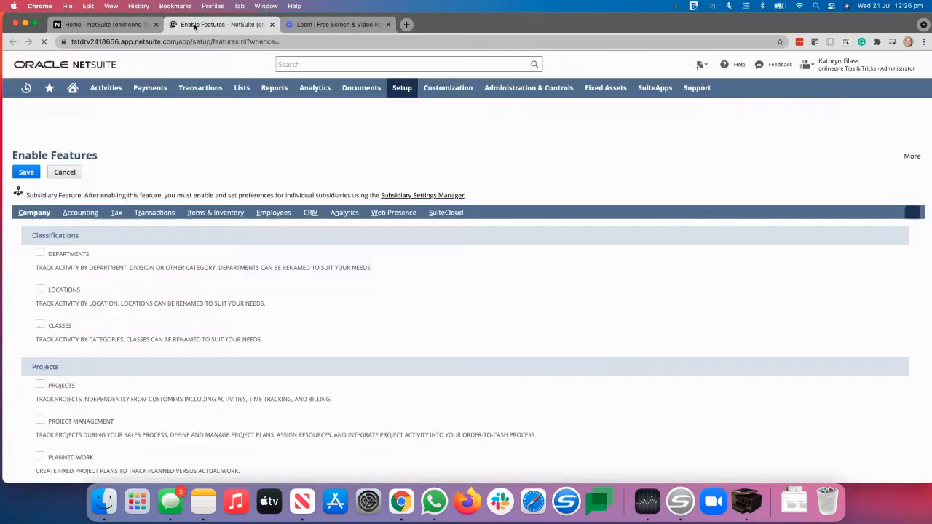
click(344, 213)
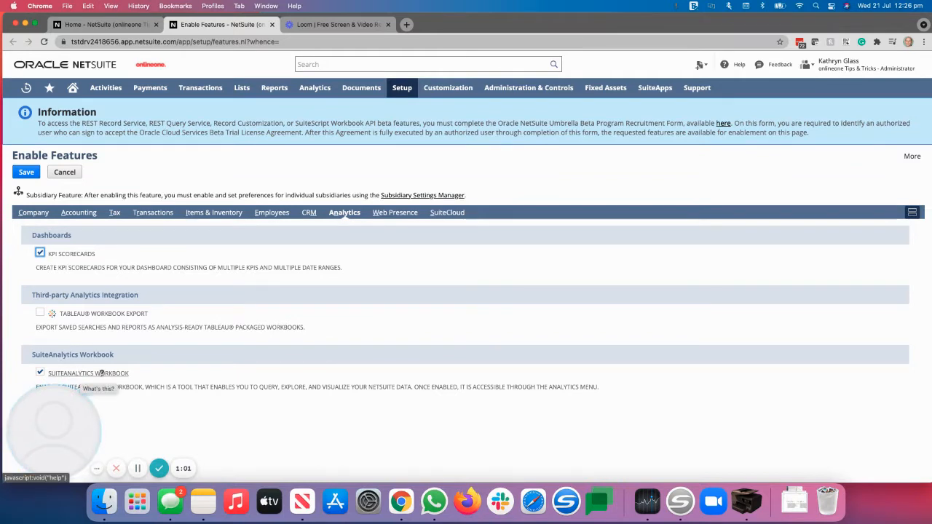
Step: Return to the Home page and create a new Analytics dataset with Transaction as its root record type
click(126, 27)
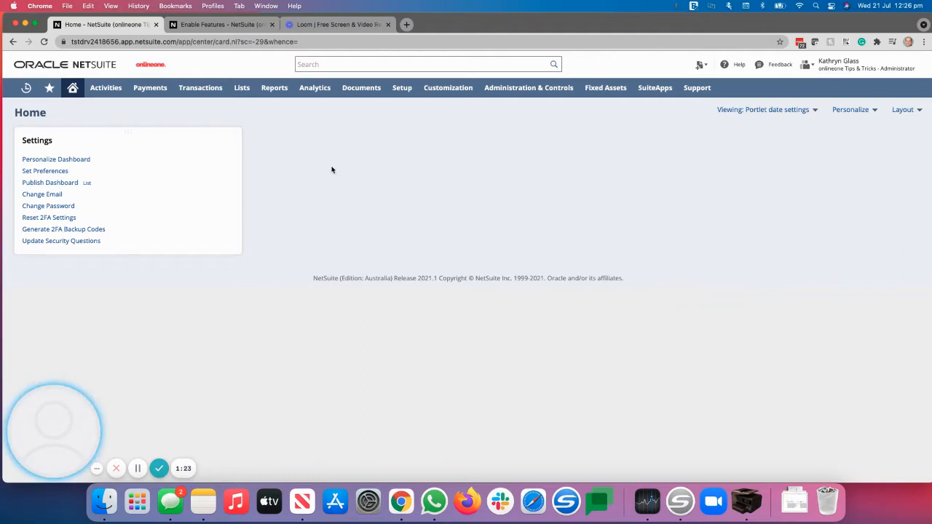
click(314, 88)
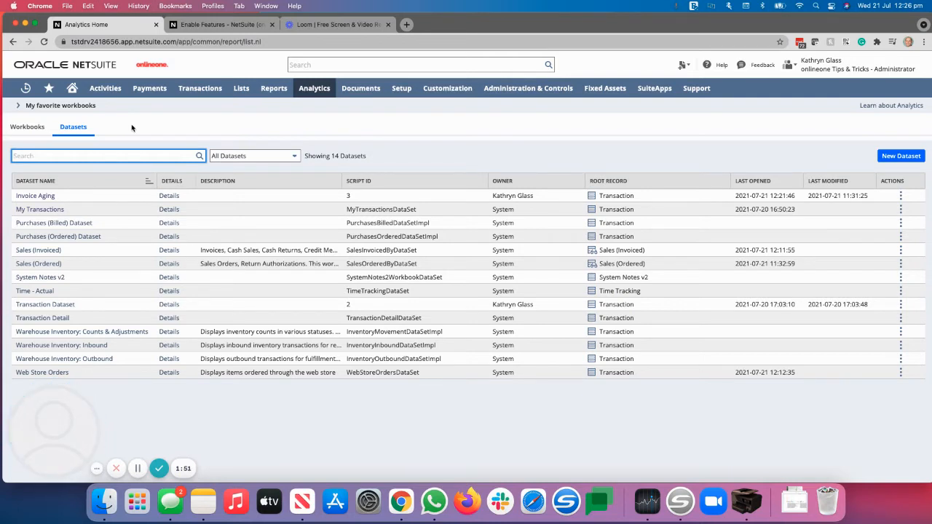
click(892, 157)
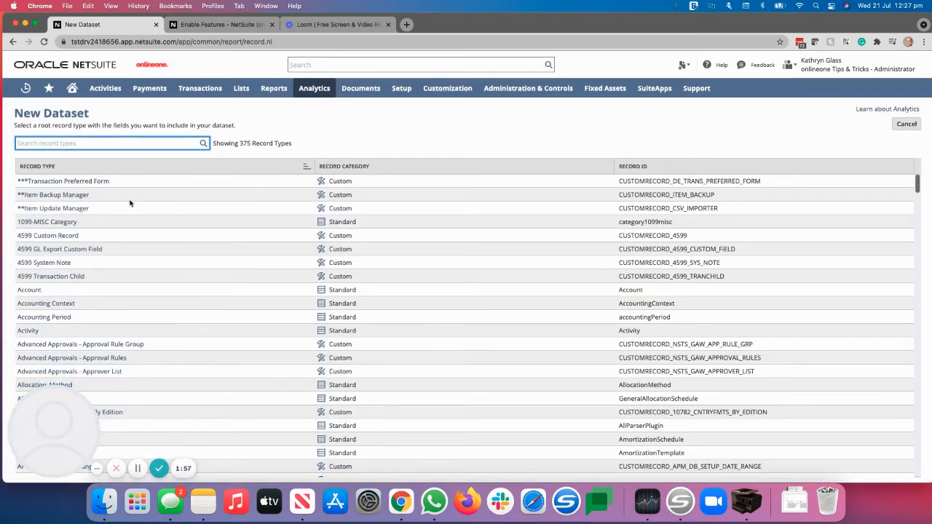
scroll(130, 204, down, 2)
scroll(156, 232, down, 20)
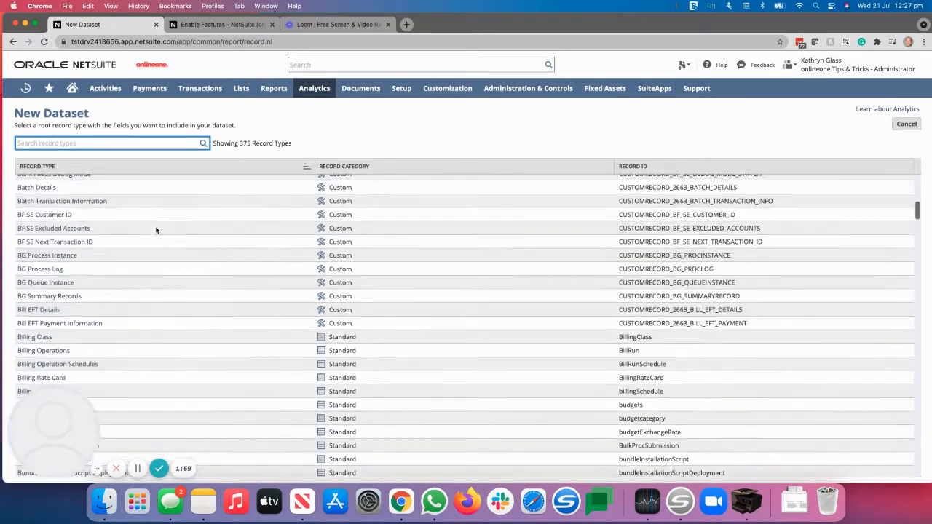
scroll(156, 230, down, 20)
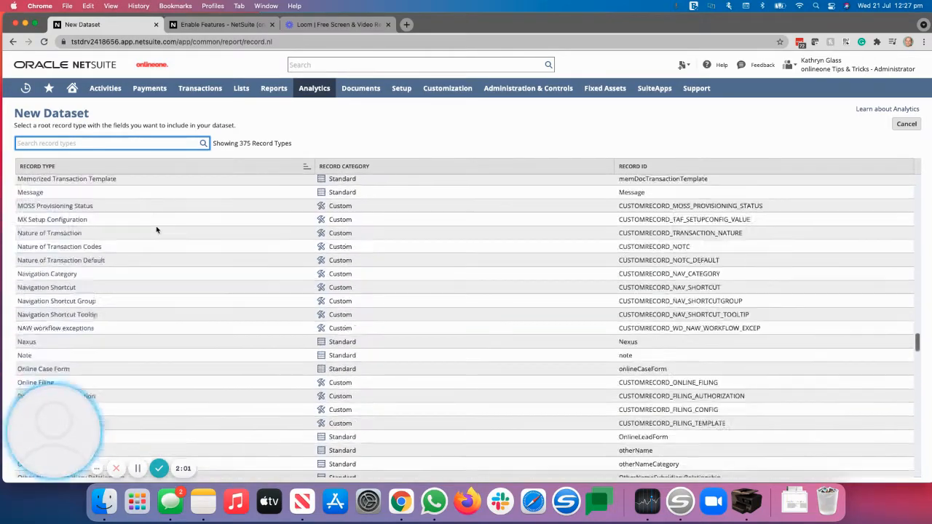
scroll(146, 226, up, 3)
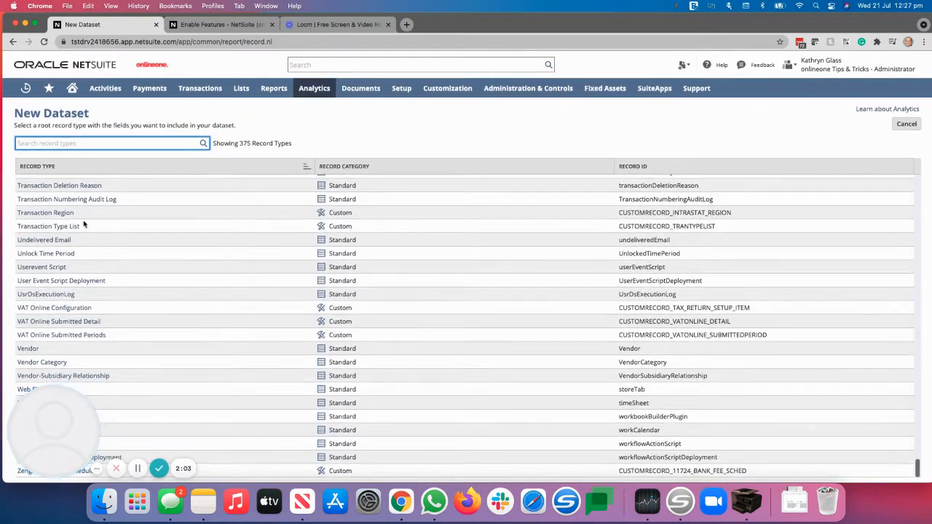
click(35, 235)
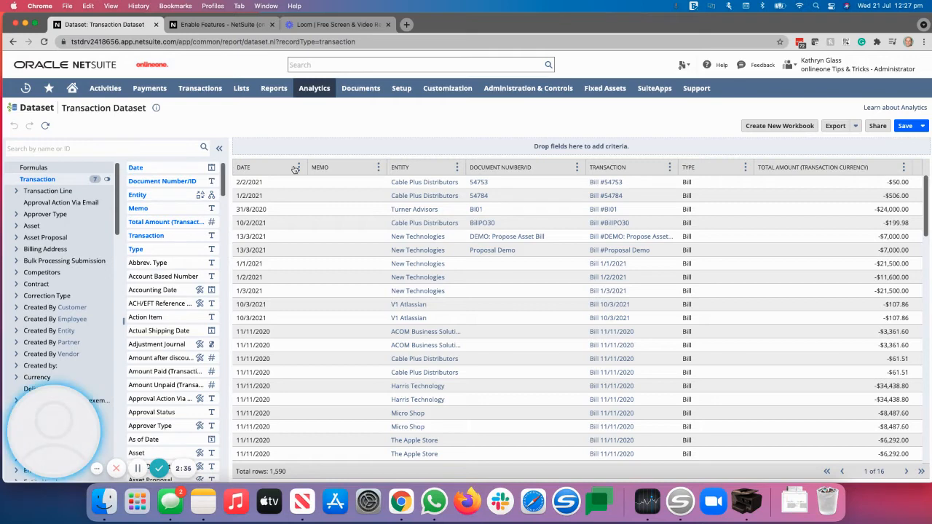
Step: Rename the dataset as "Overdue Invoices - Onlineone"
click(155, 110)
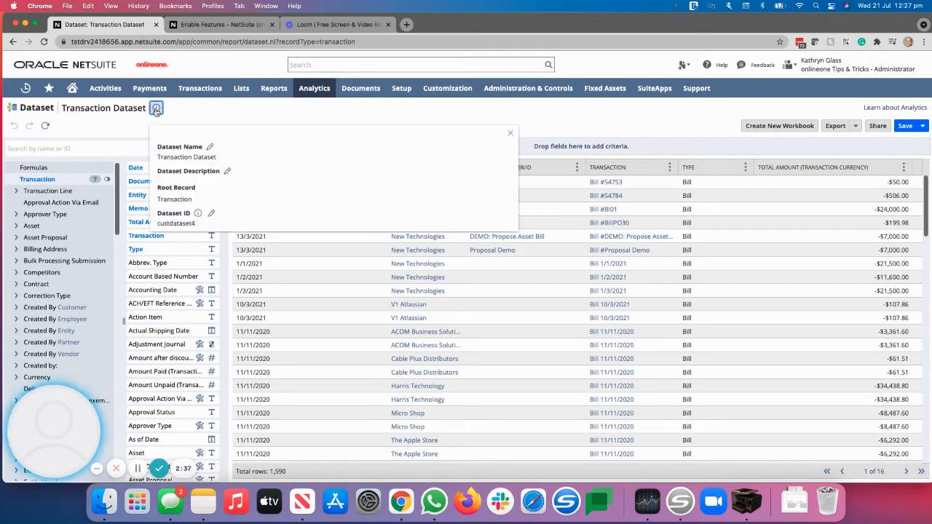
click(210, 148)
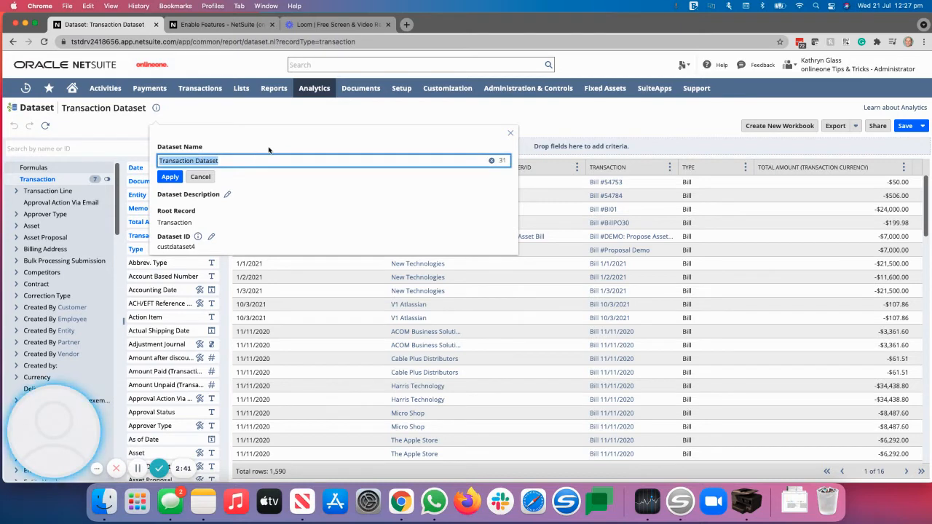
text(Overdue I)
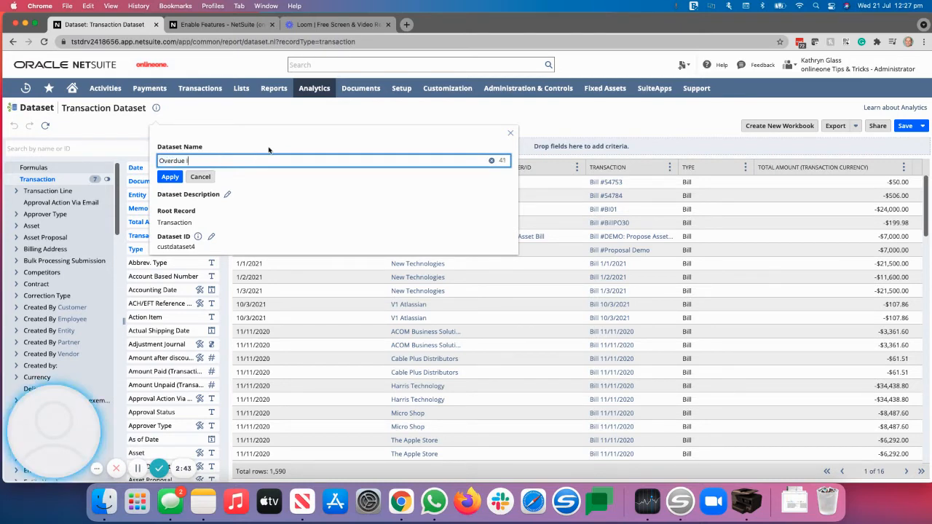
text(nvoices - Onli)
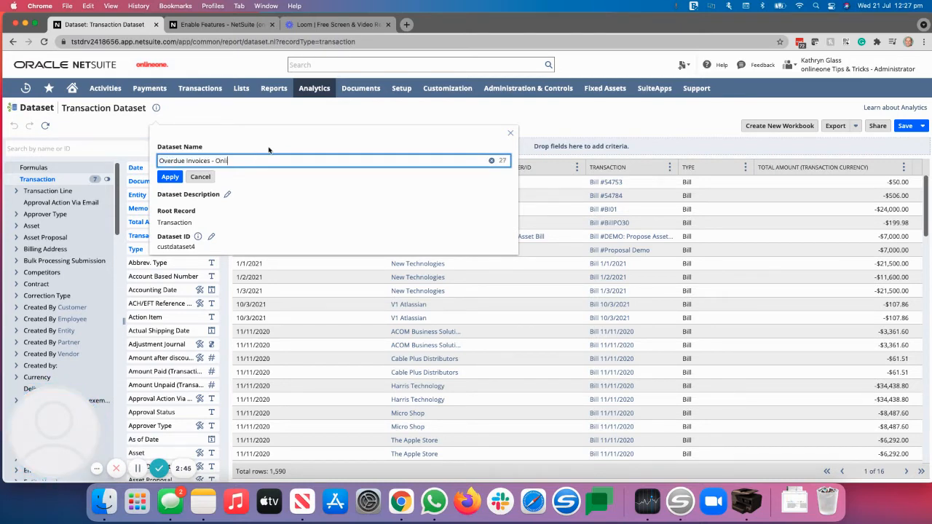
text(neone)
click(169, 180)
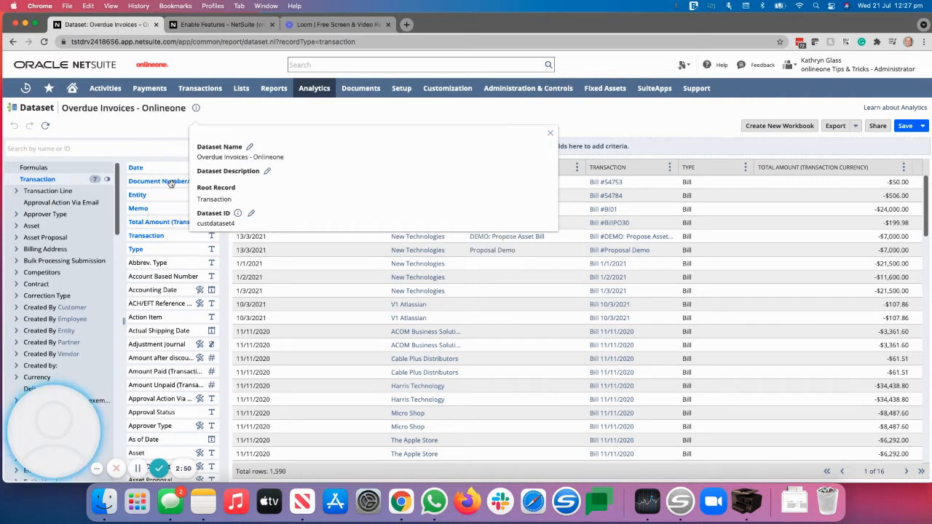
click(154, 125)
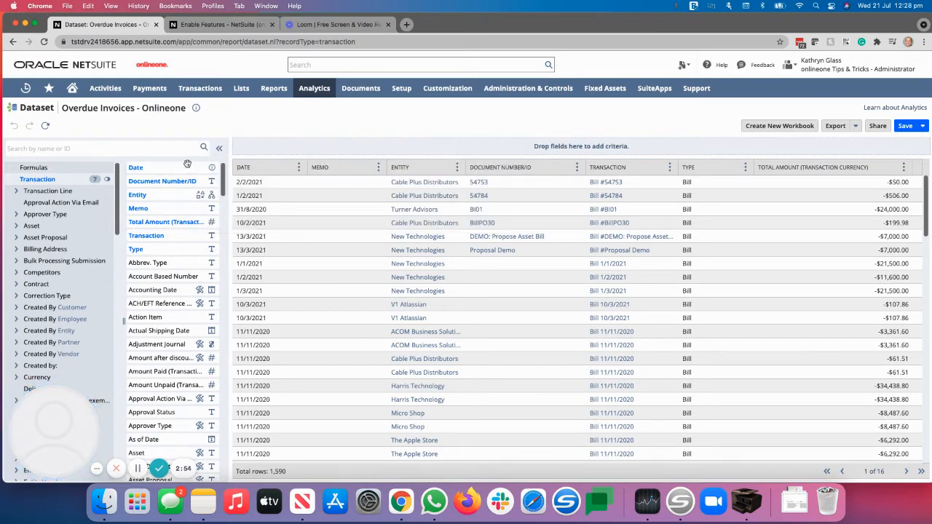
click(138, 468)
click(138, 469)
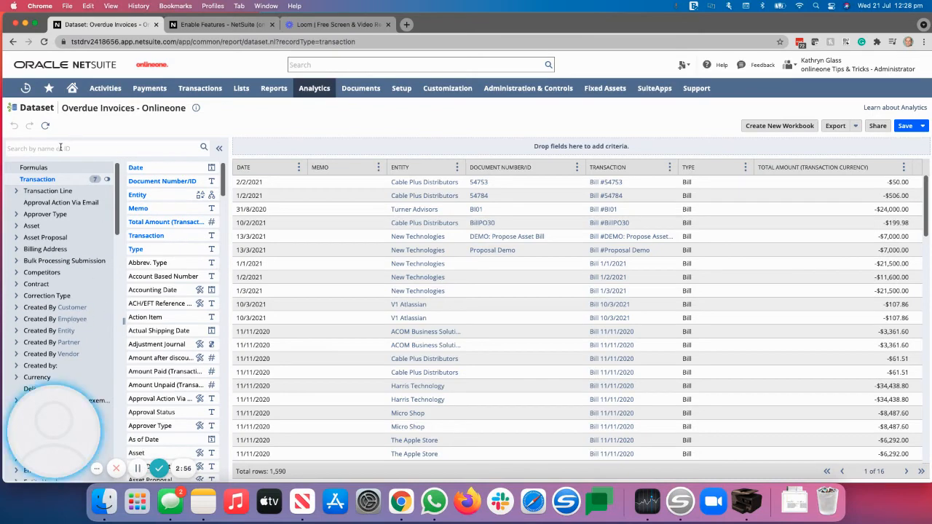
Step: Add the Days Overdue field as a column and reorder the first columns to Transaction, Date, Entity, Type, Days Overdue
scroll(158, 207, down, 10)
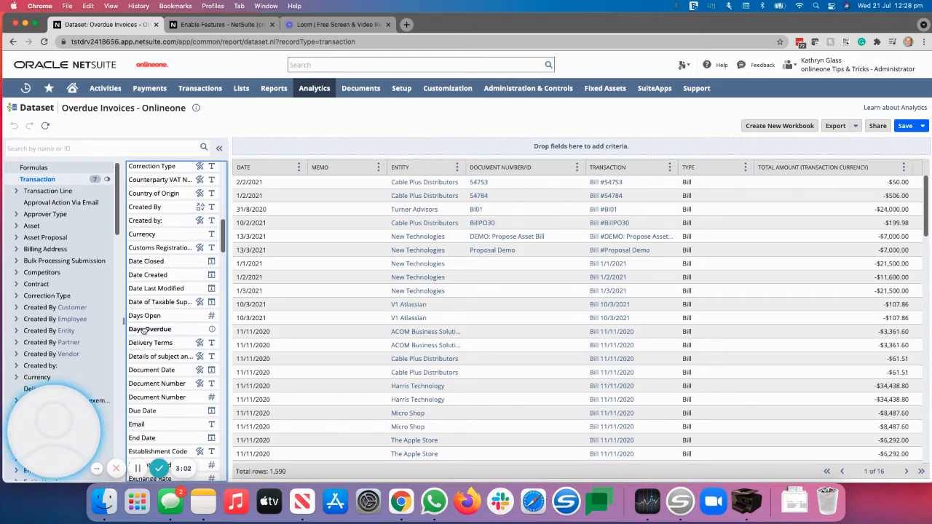
drag(144, 331, 317, 172)
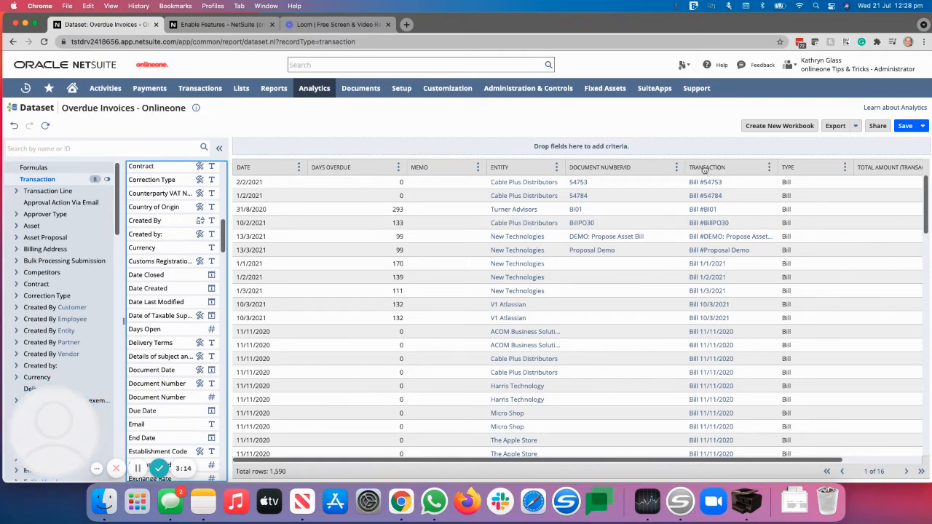
drag(707, 169, 262, 172)
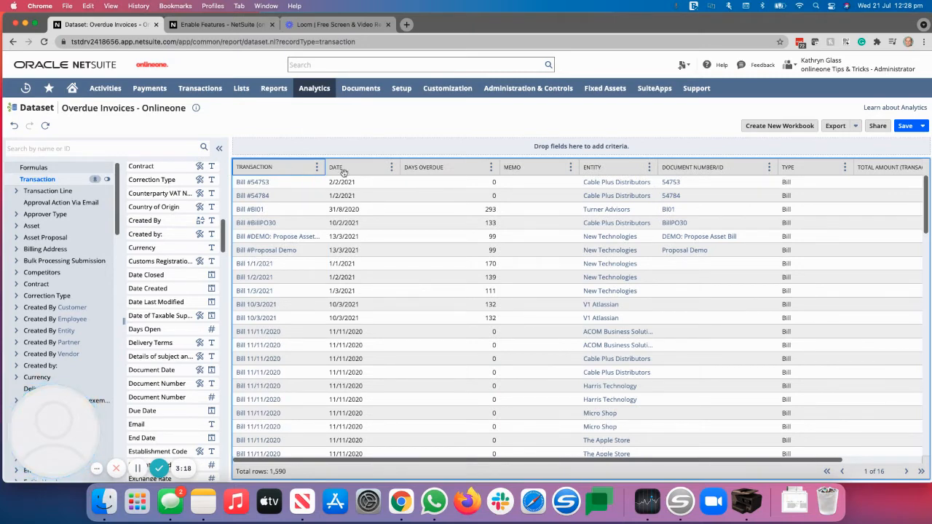
drag(587, 168, 480, 170)
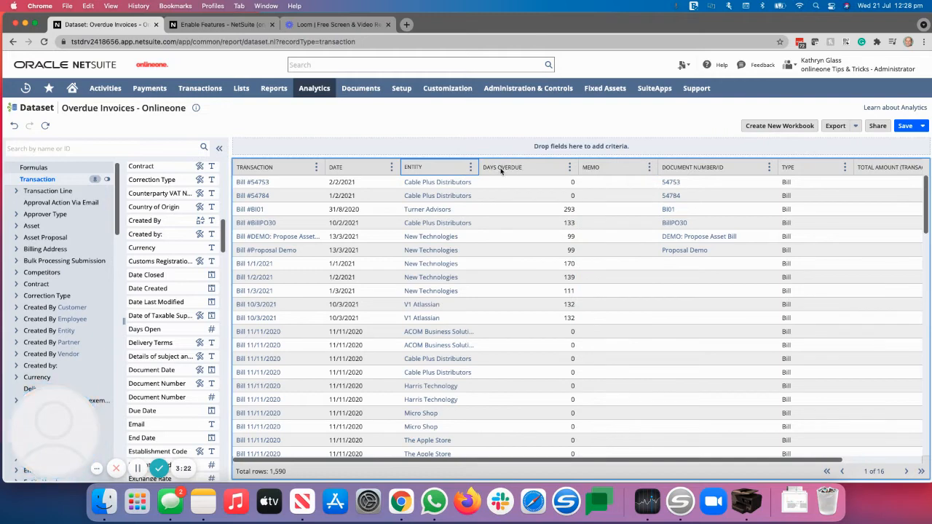
drag(792, 168, 510, 169)
Step: Remove the Memo and Document Number/ID columns from the dataset
click(676, 168)
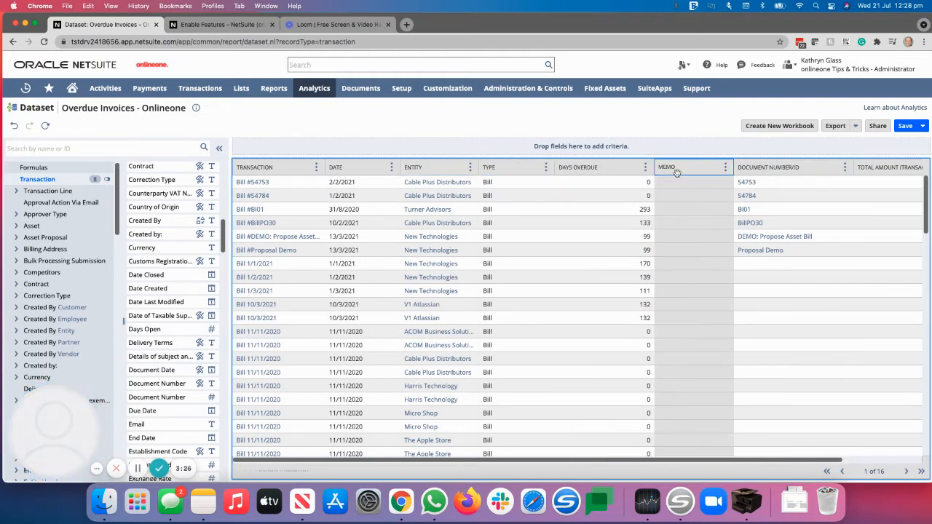
click(726, 168)
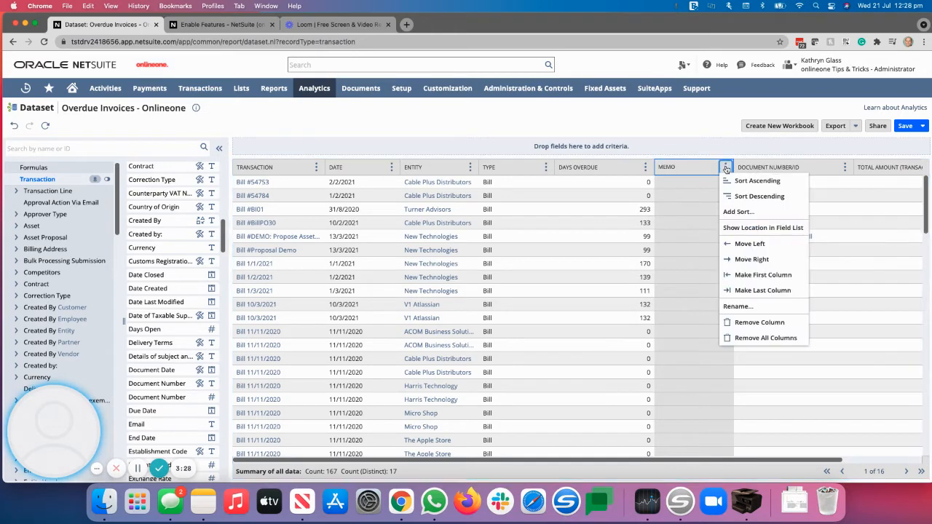
click(754, 322)
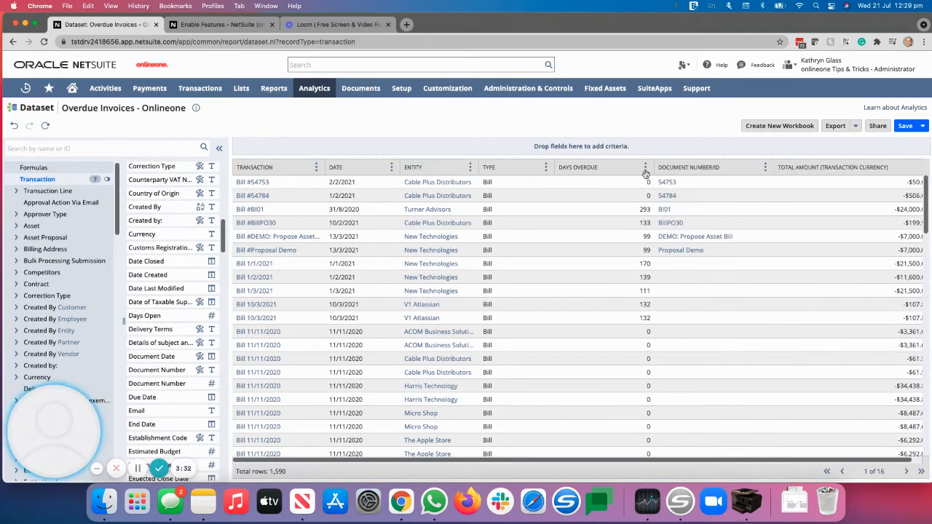
click(764, 169)
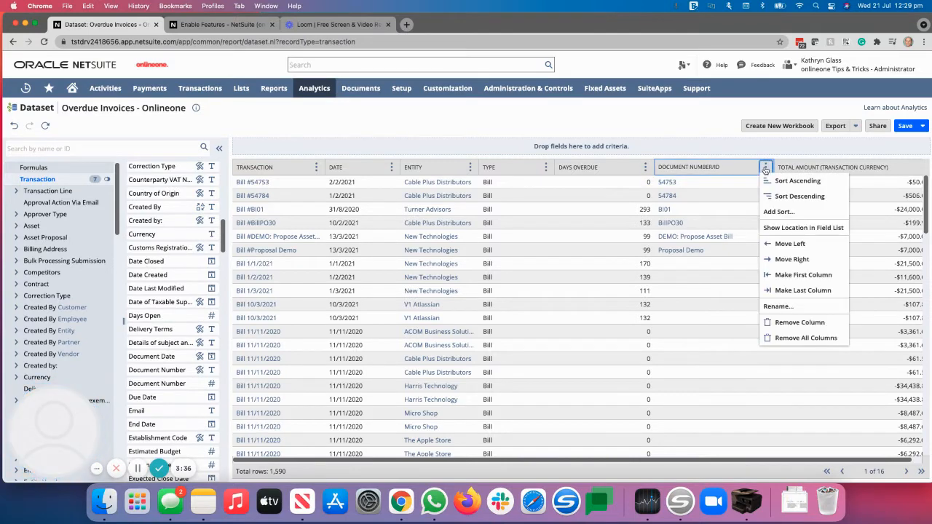
click(783, 325)
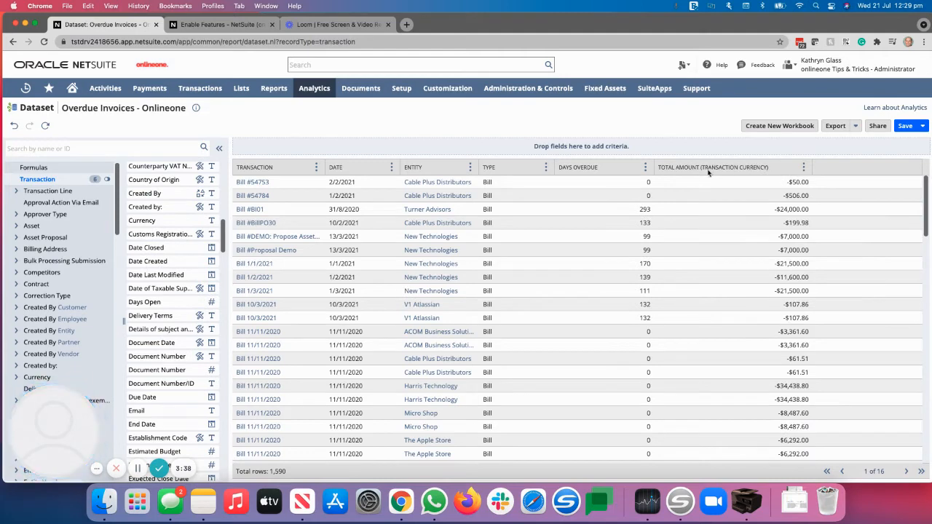
Step: Rename the Total Amount (Transaction Currency) column as "Total Amount"
click(803, 168)
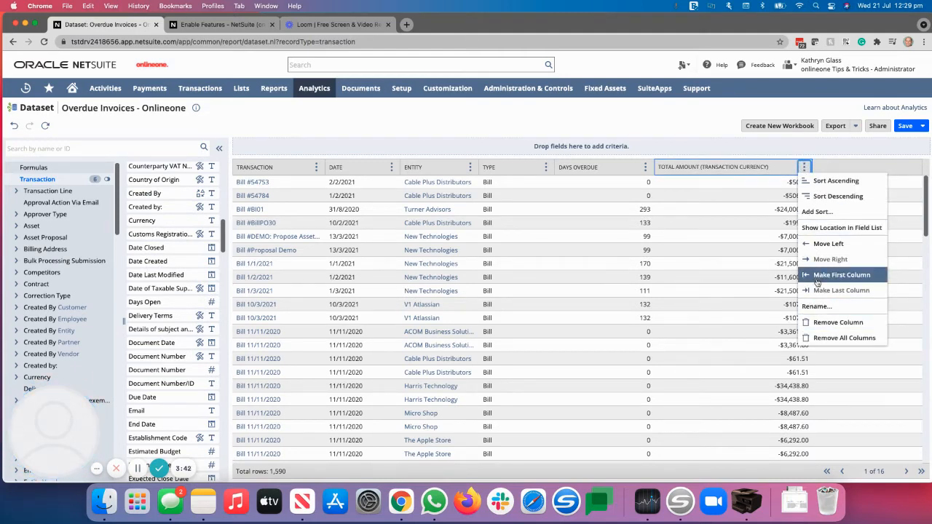
click(815, 305)
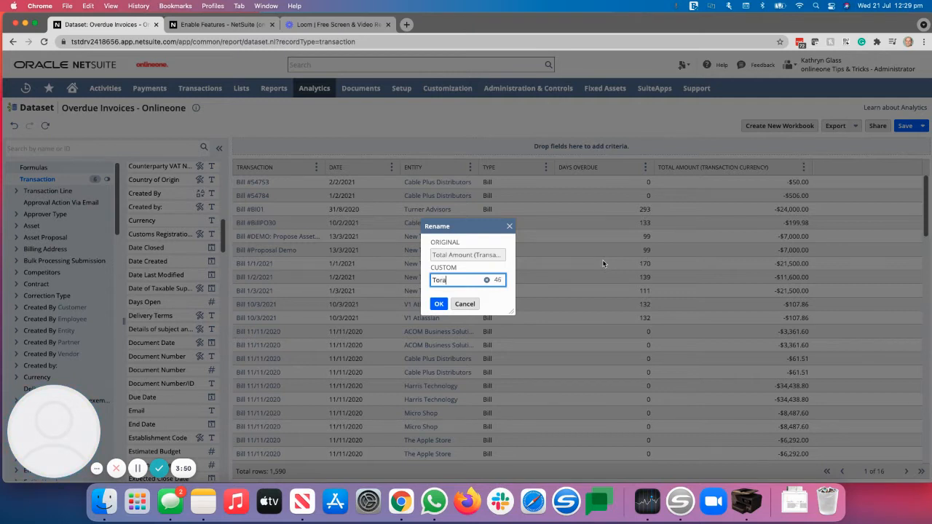
text(Total Amount)
click(439, 304)
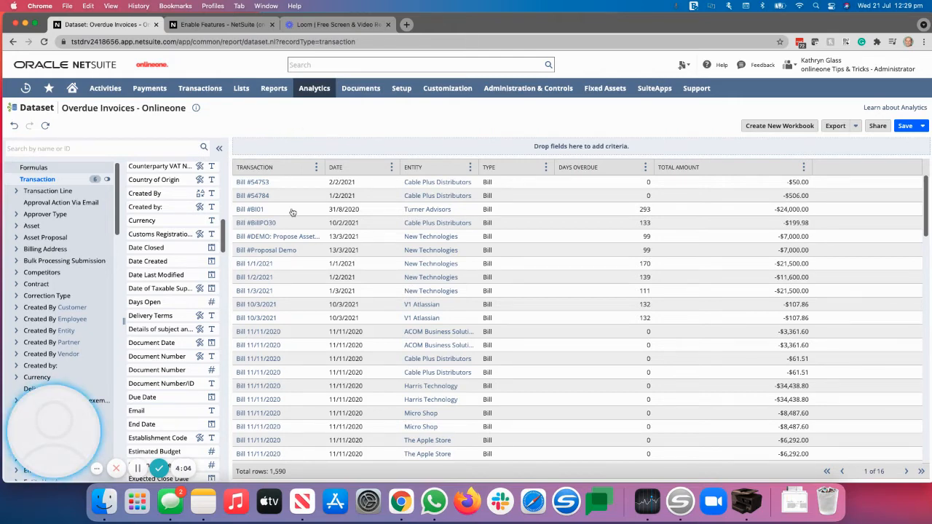
Step: Look through the dataset's transaction rows and the list of available Transaction fields
scroll(263, 207, down, 6)
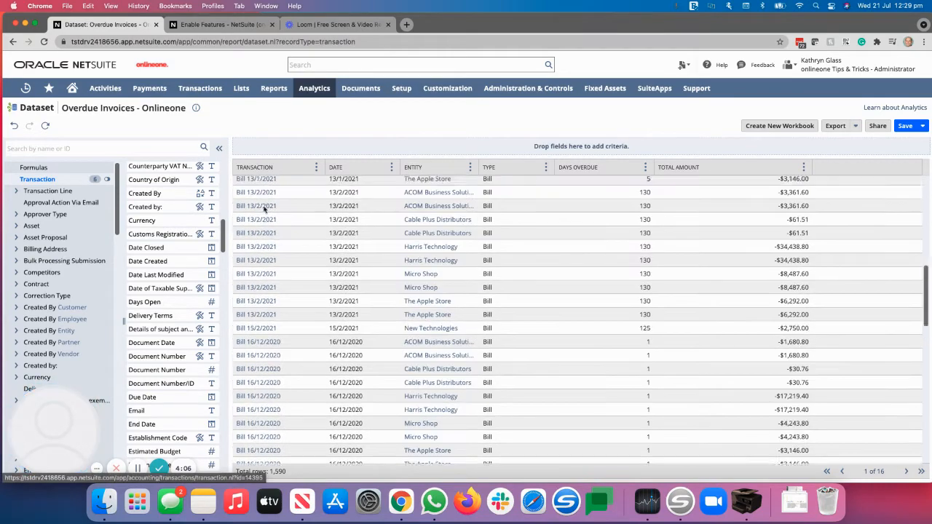
scroll(263, 208, up, 6)
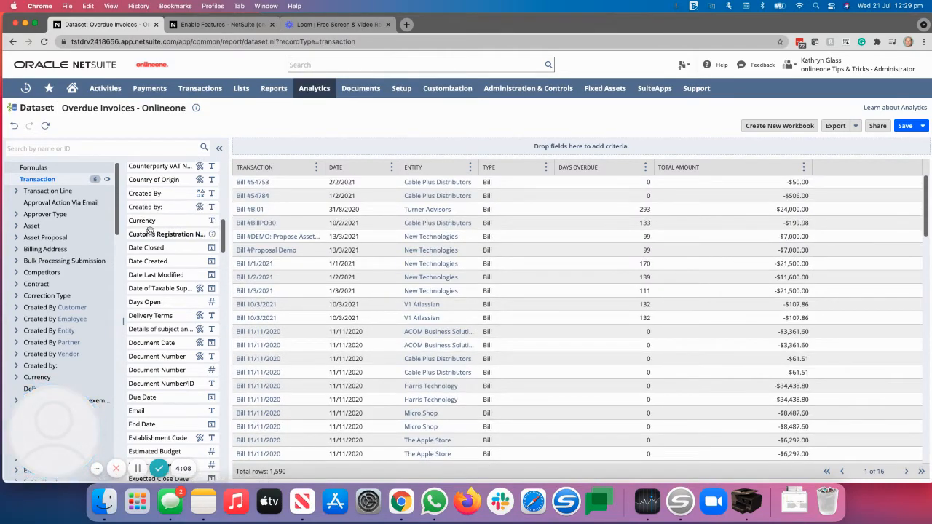
scroll(146, 227, up, 3)
scroll(145, 228, up, 5)
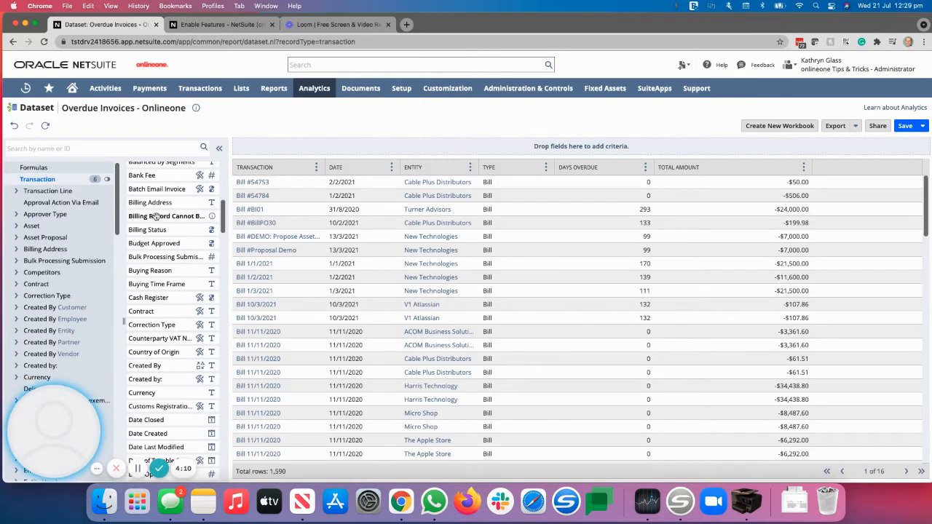
scroll(151, 217, down, 4)
scroll(151, 216, up, 10)
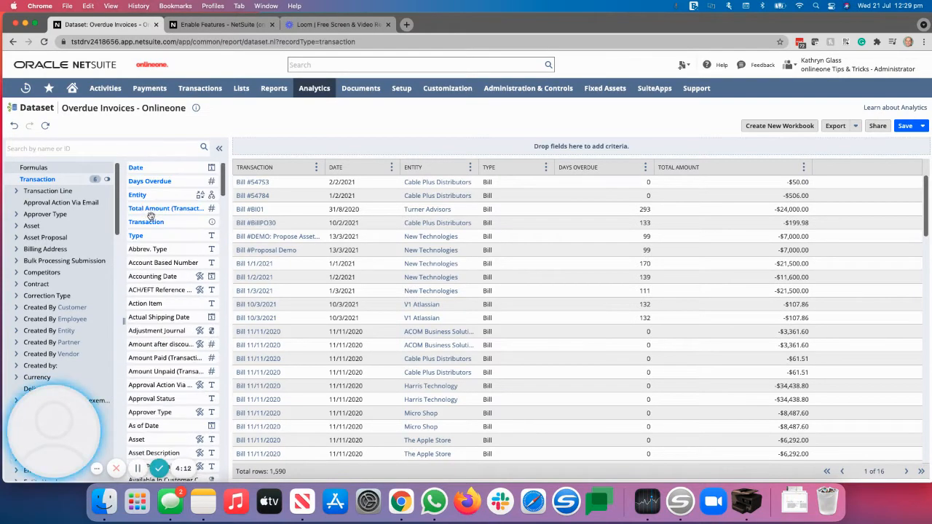
Step: Add a criterion to the dataset that filters Type to Invoice
click(139, 237)
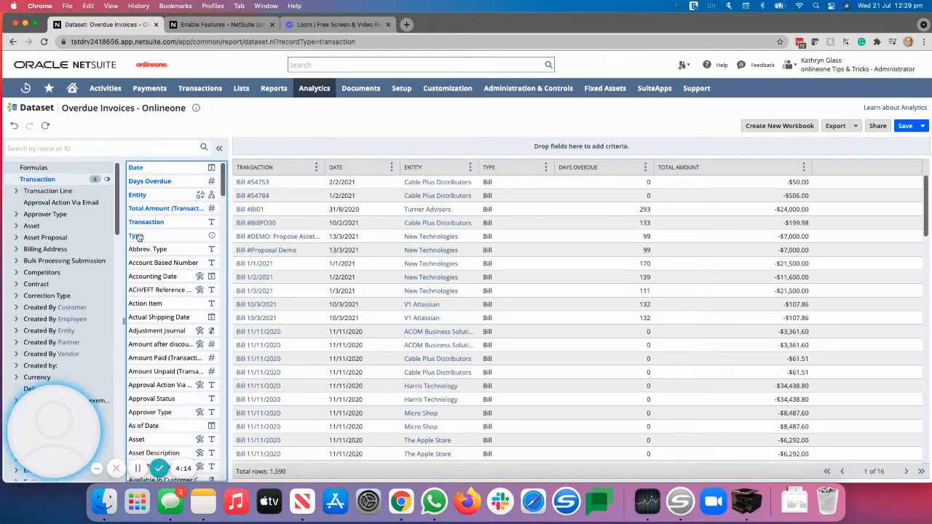
drag(138, 236, 317, 148)
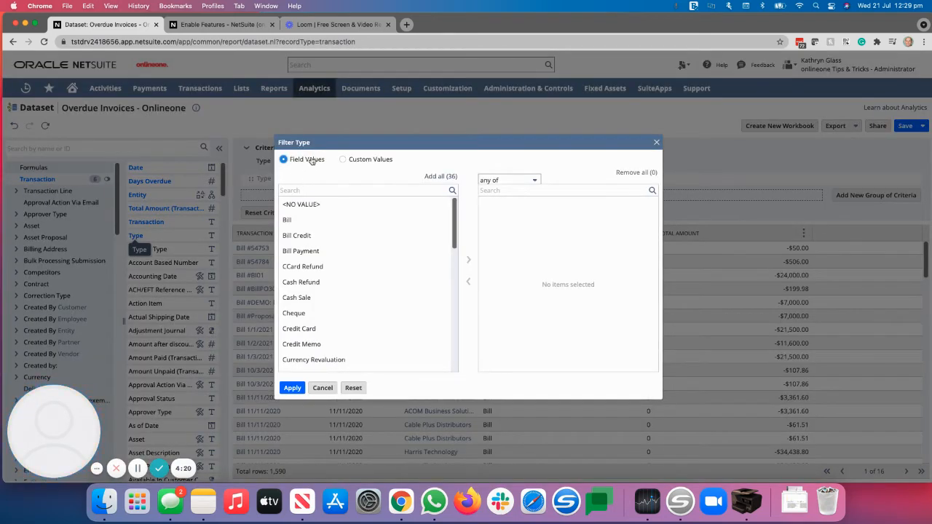
scroll(309, 248, down, 5)
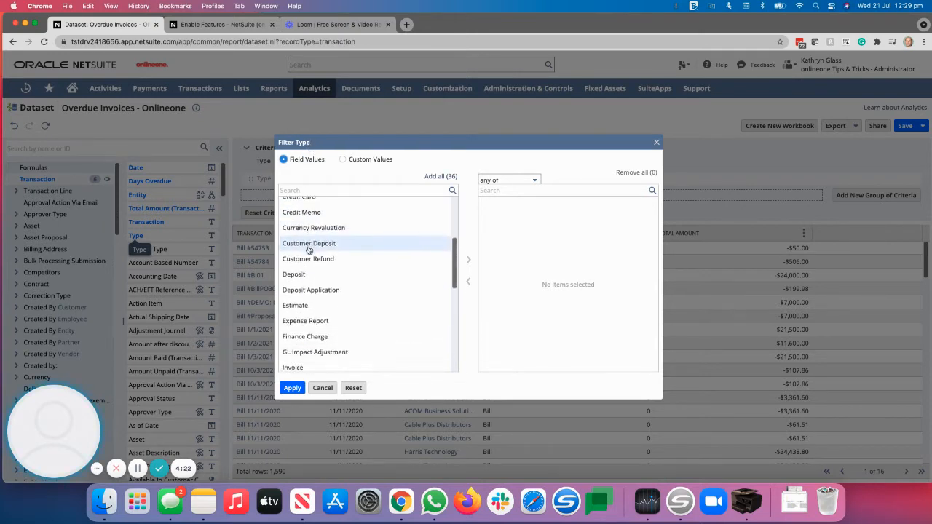
click(297, 249)
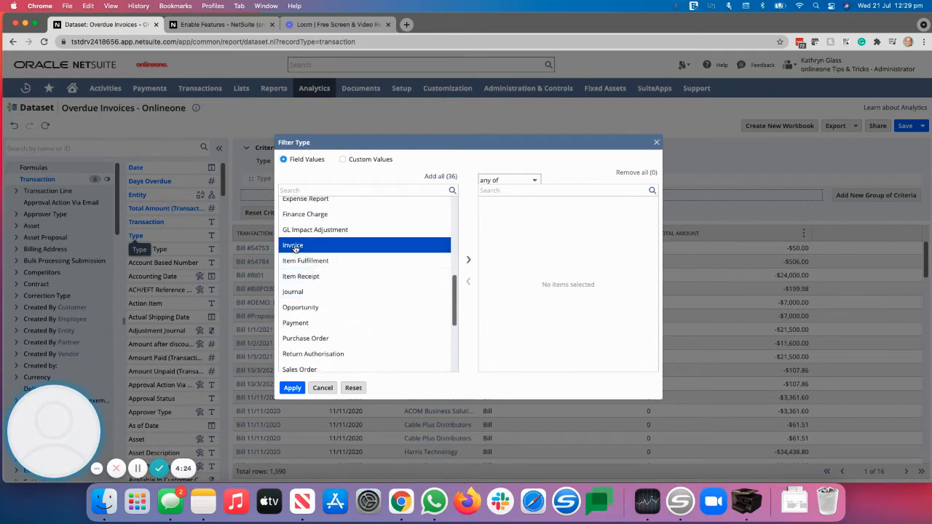
click(292, 387)
click(412, 289)
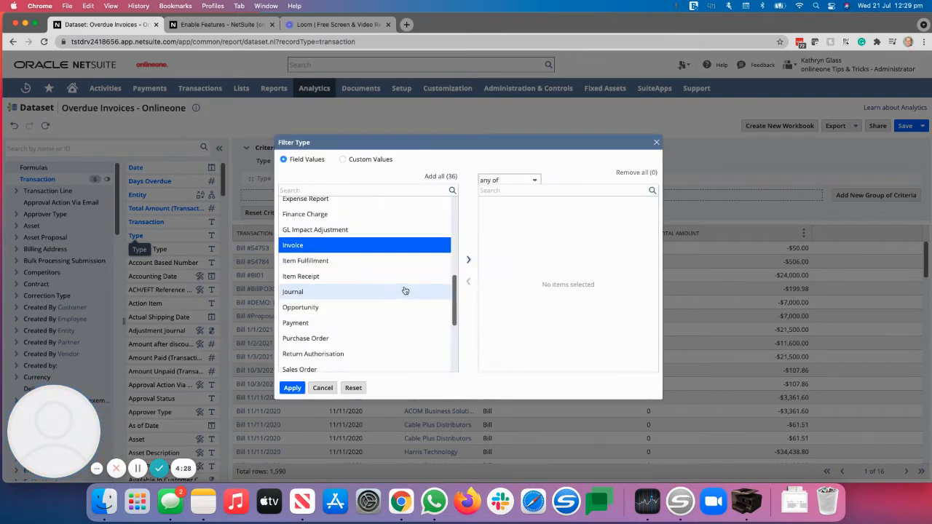
double_click(296, 247)
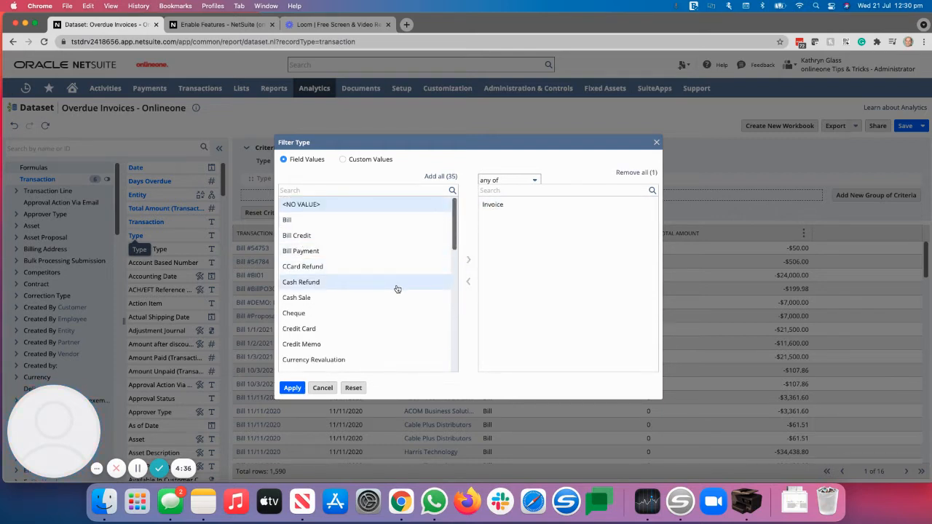
click(292, 388)
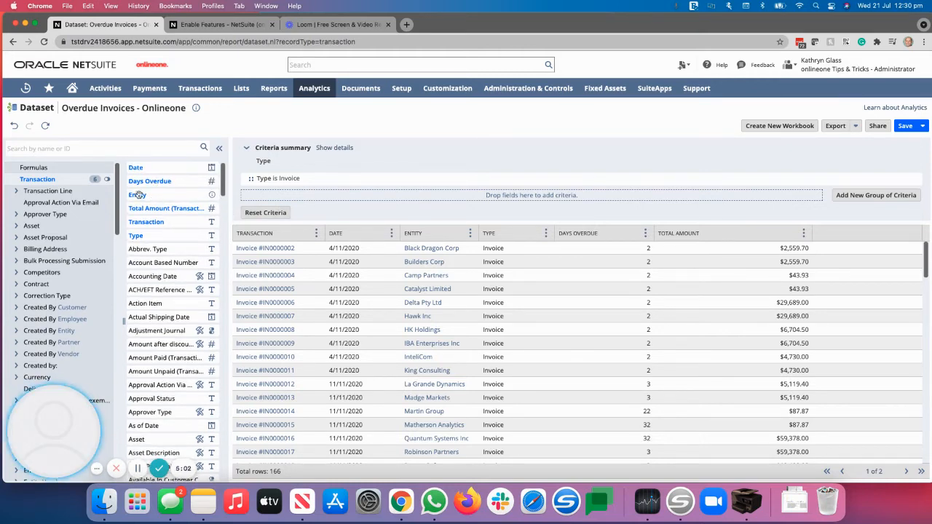
Step: Add a criterion from the Transaction fields that filters Status to Invoice : Open
scroll(143, 238, down, 10)
scroll(143, 230, down, 15)
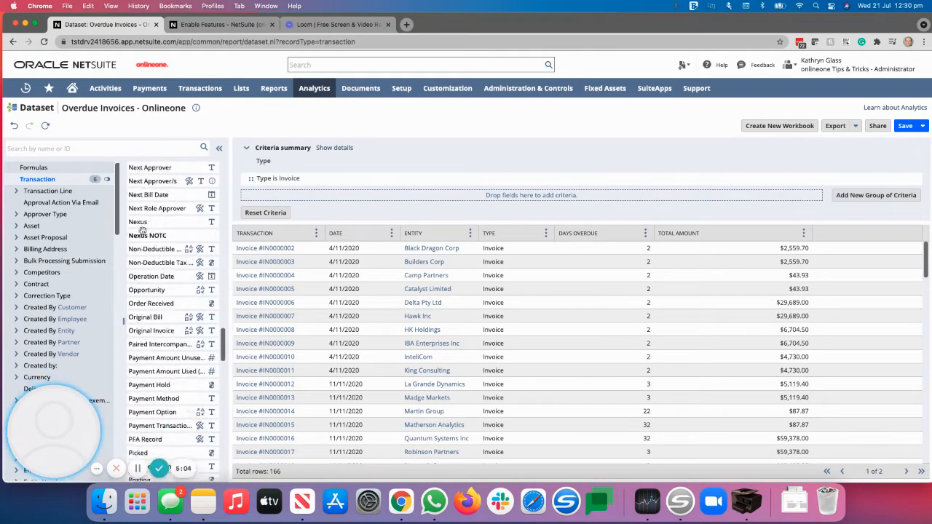
scroll(142, 230, down, 6)
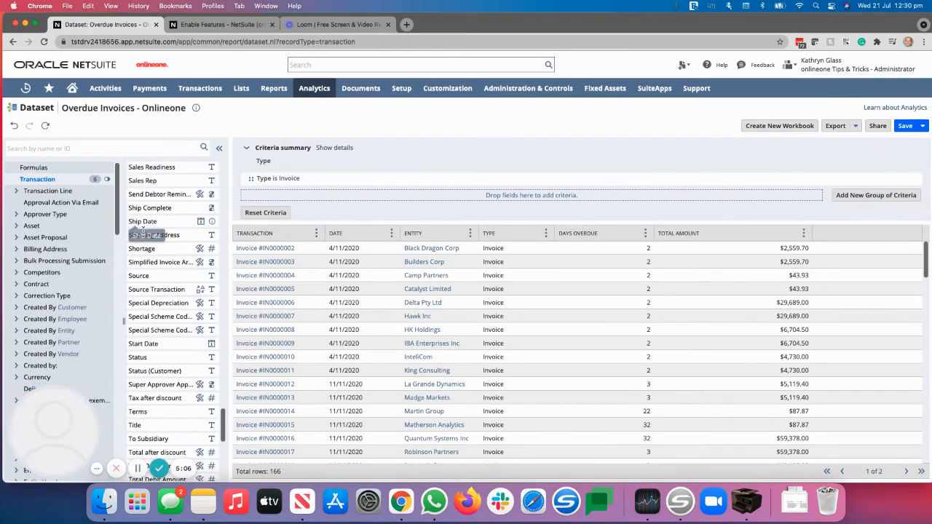
drag(146, 357, 317, 204)
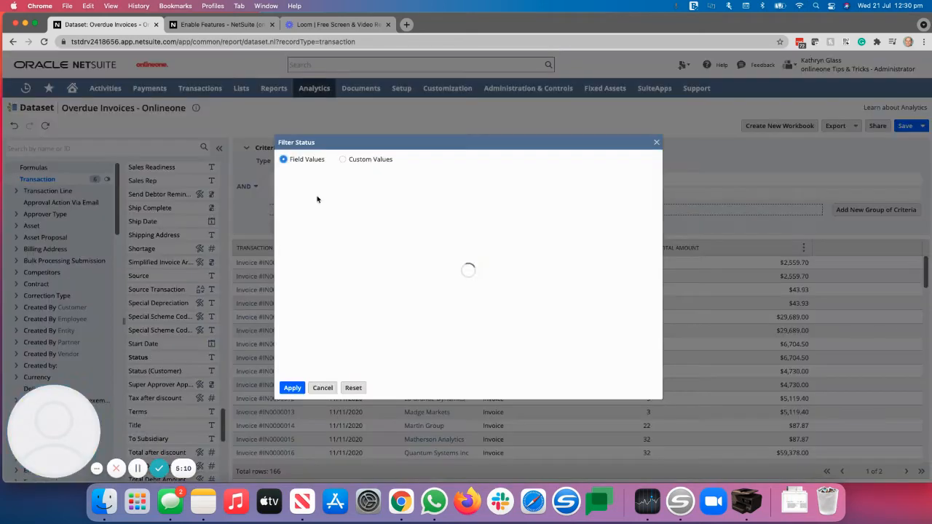
scroll(318, 262, down, 15)
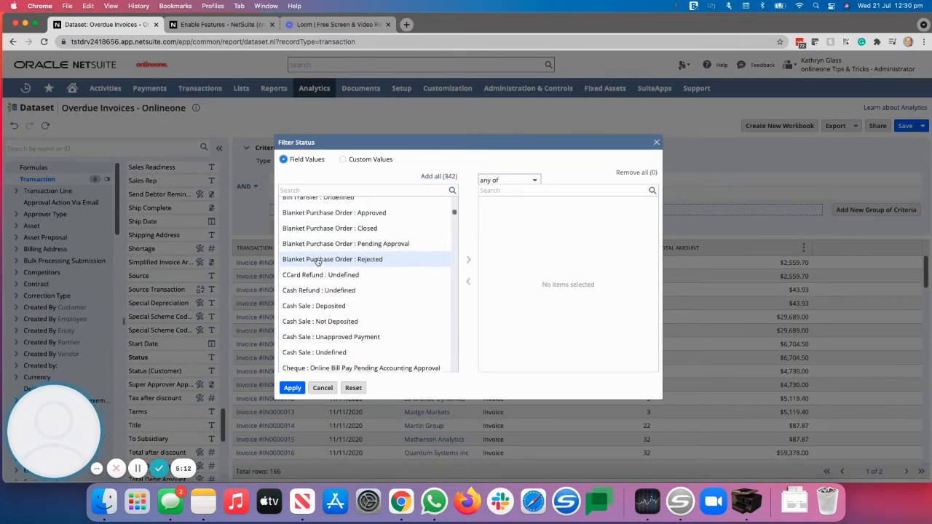
scroll(317, 262, down, 20)
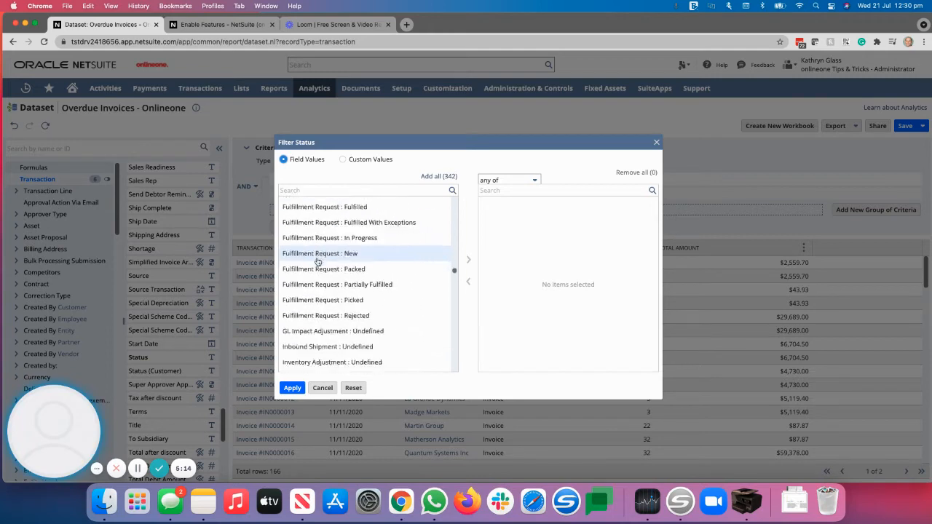
click(312, 322)
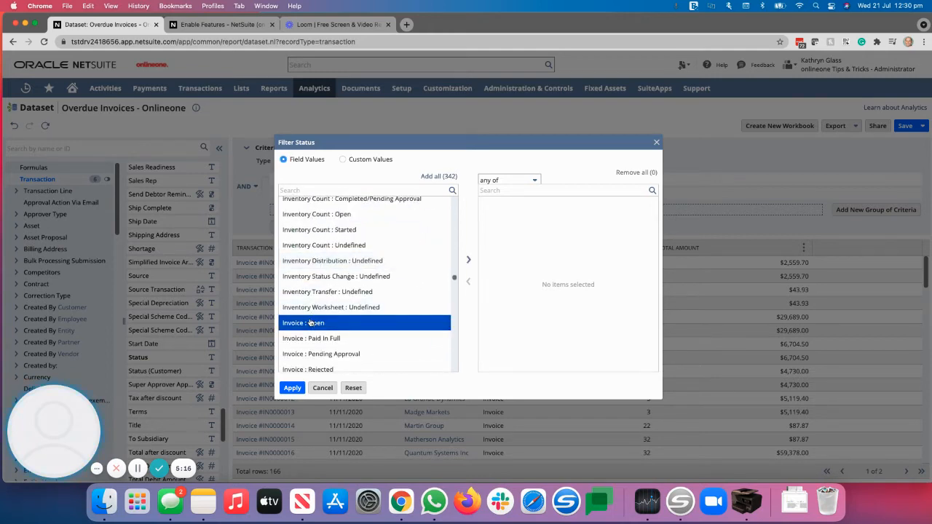
double_click(312, 322)
click(292, 387)
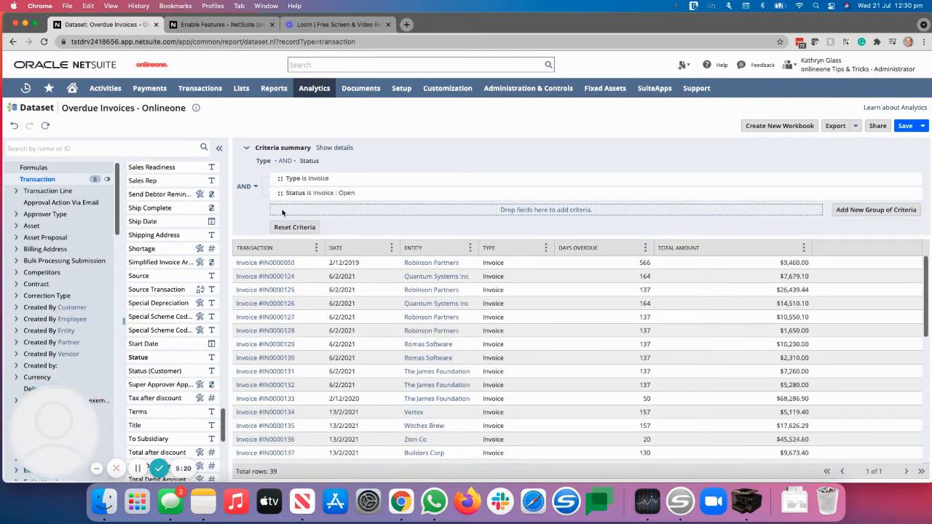
Step: Add a criterion that filters Currency to Australian Dollar, and save the dataset as Overdue Invoices - Onlineone
scroll(158, 245, up, 20)
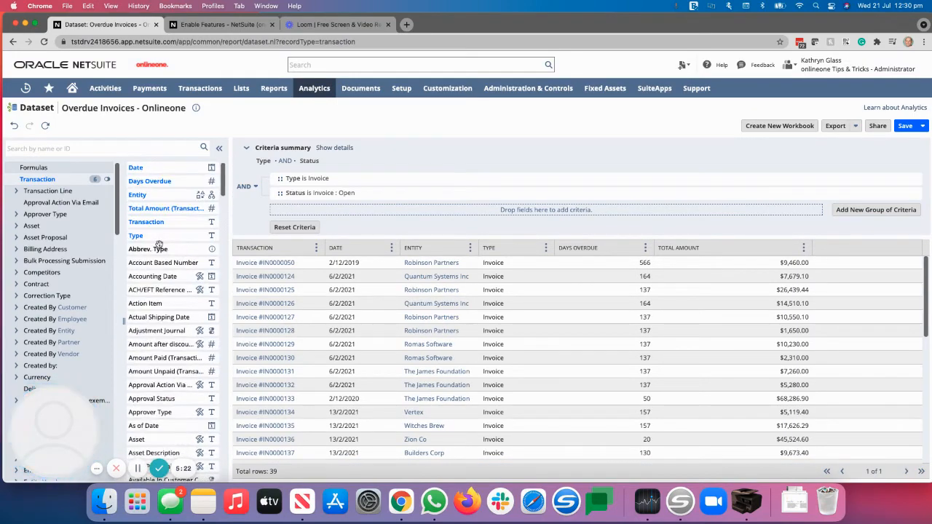
scroll(158, 244, down, 15)
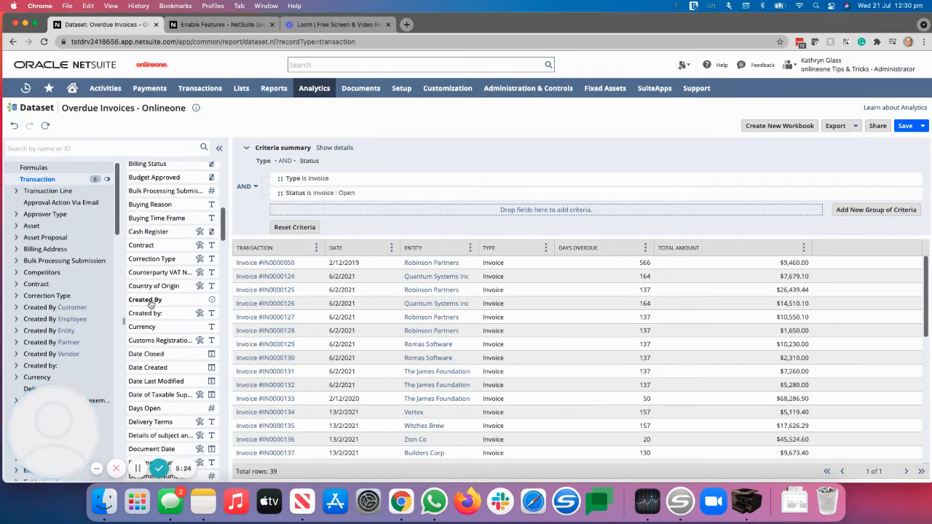
drag(143, 326, 299, 215)
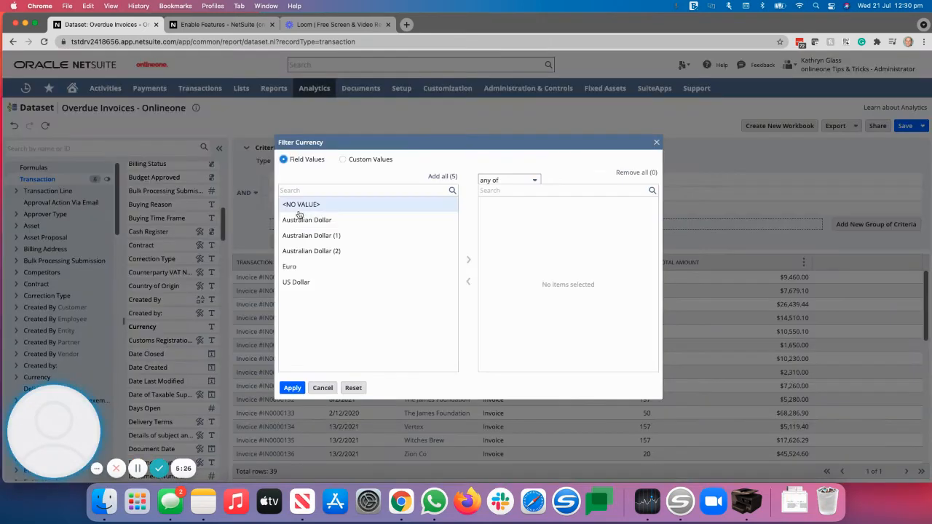
double_click(302, 221)
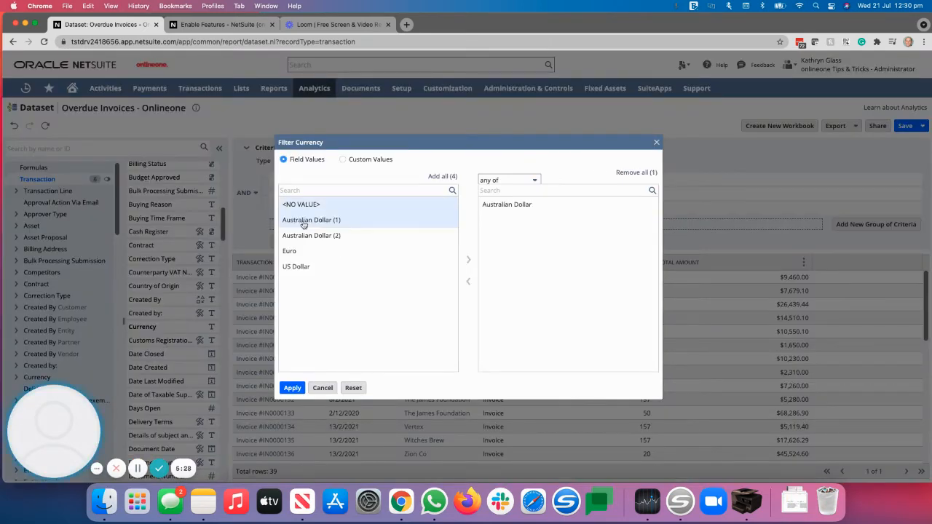
click(291, 388)
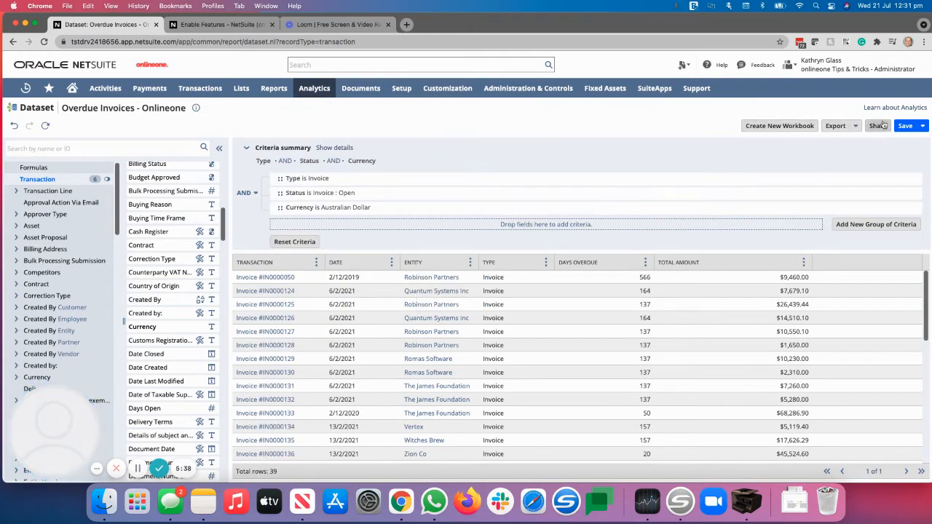
click(905, 125)
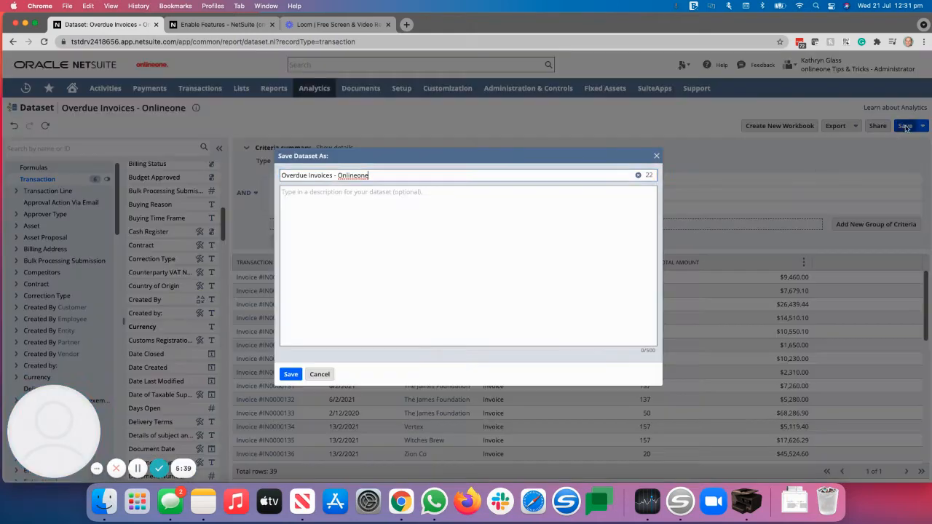
click(289, 375)
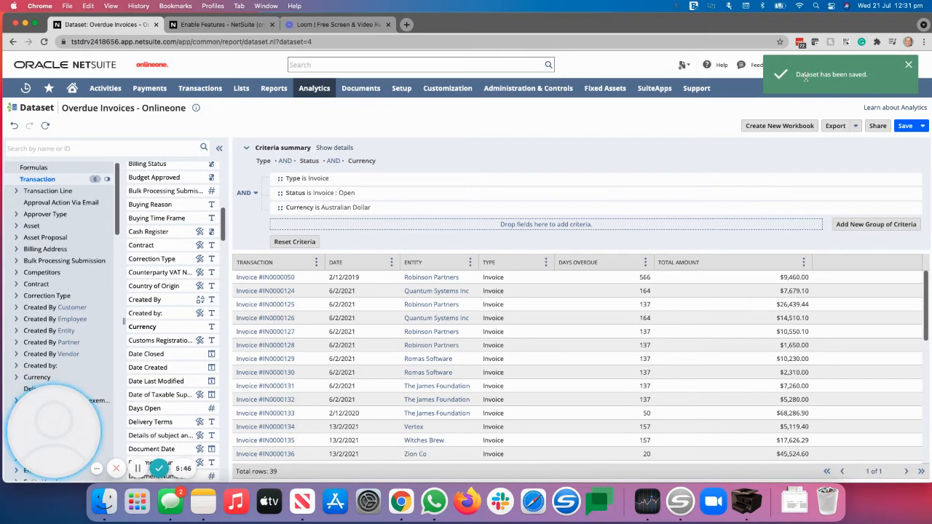
Step: Check the dataset's export formats and the role and employee sharing options without sharing it
click(854, 127)
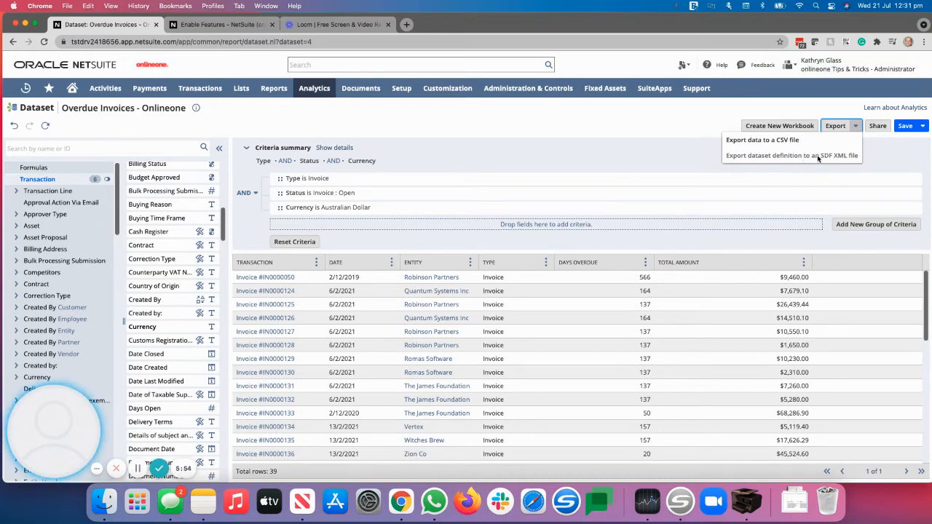
click(877, 126)
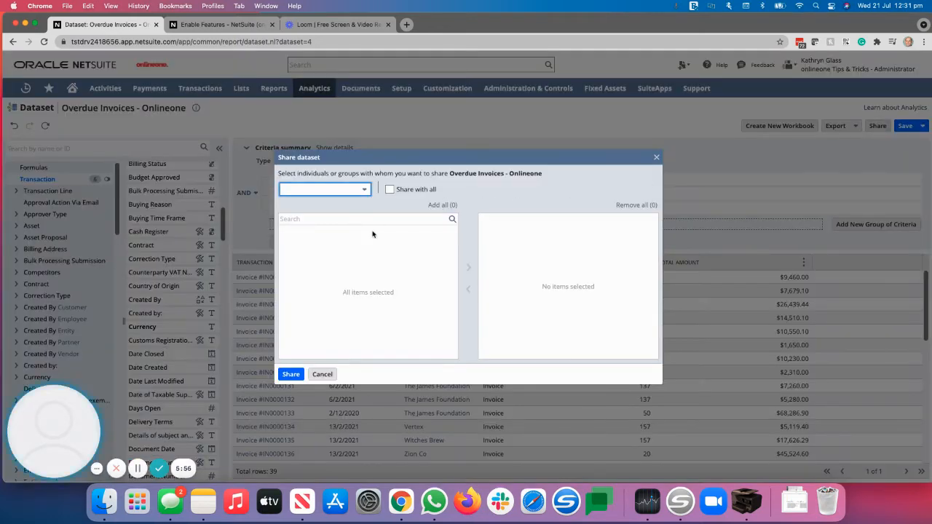
click(364, 191)
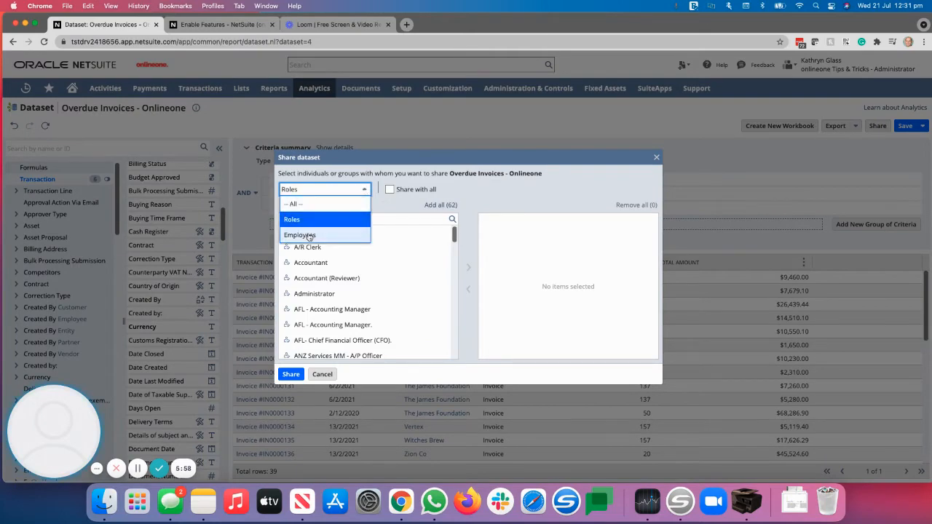
click(321, 375)
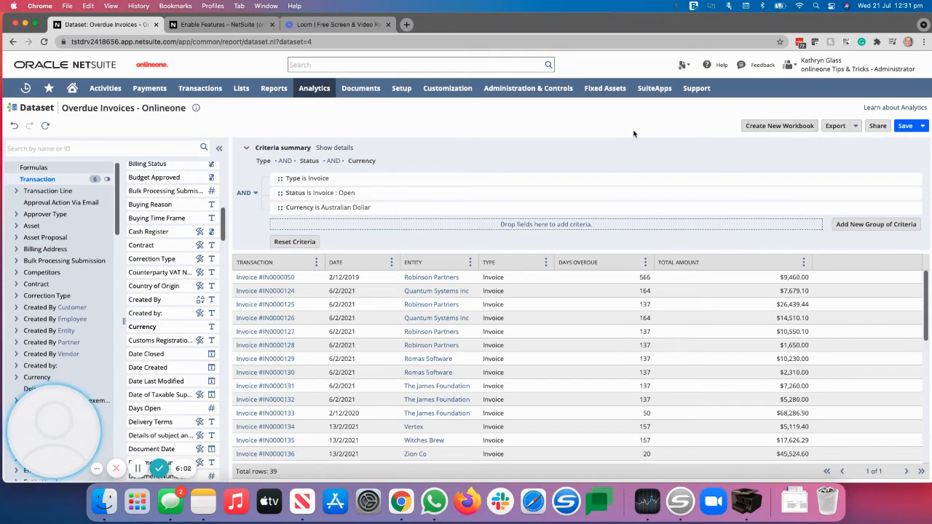
Step: Create a new workbook from the dataset and name it "Overdue Invoices - Onlineone"
click(770, 128)
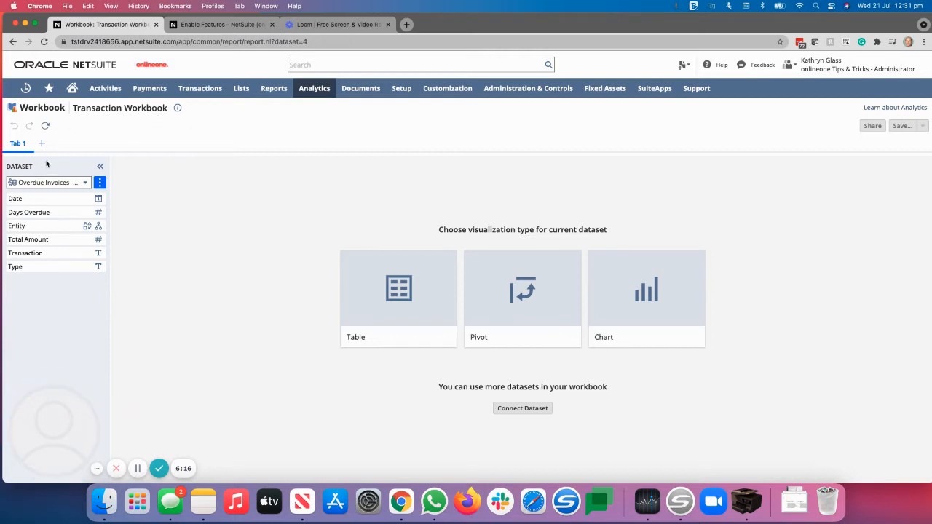
click(179, 111)
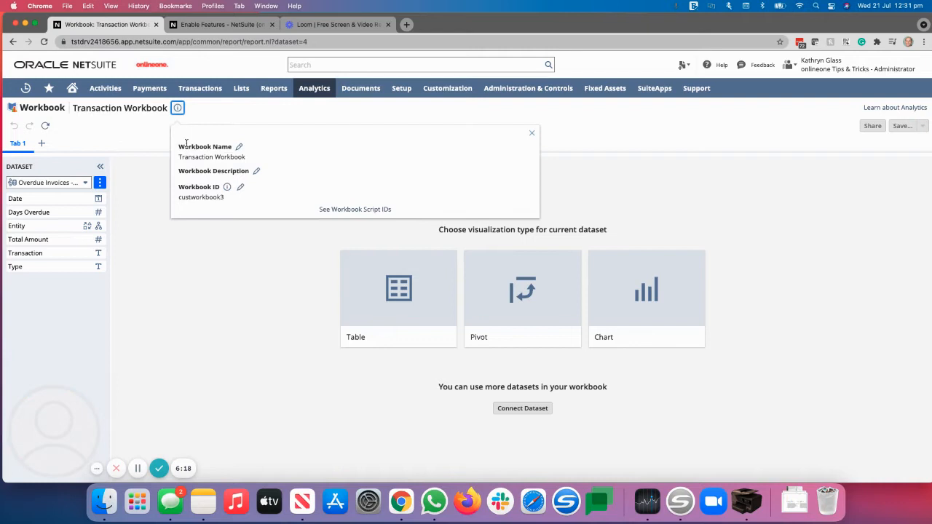
click(238, 148)
triple_click(211, 159)
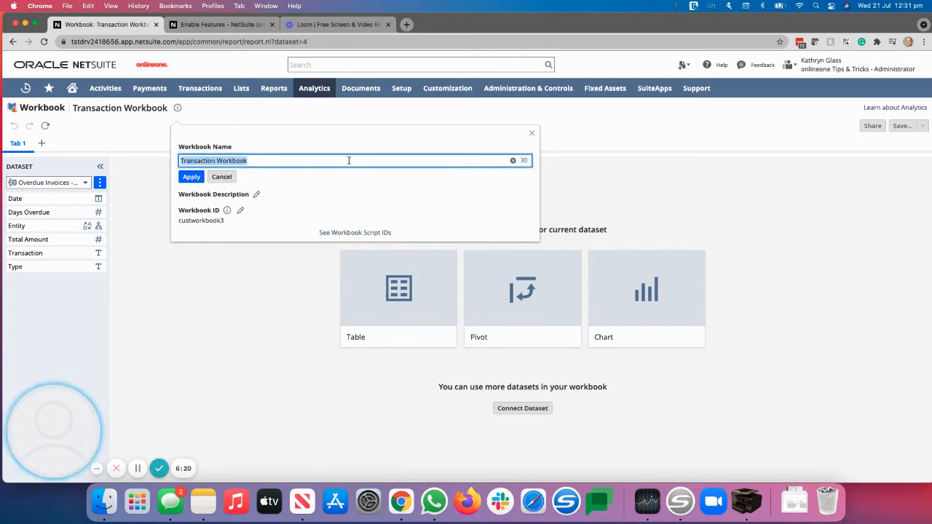
text(Overdue Invoices - Onlineone)
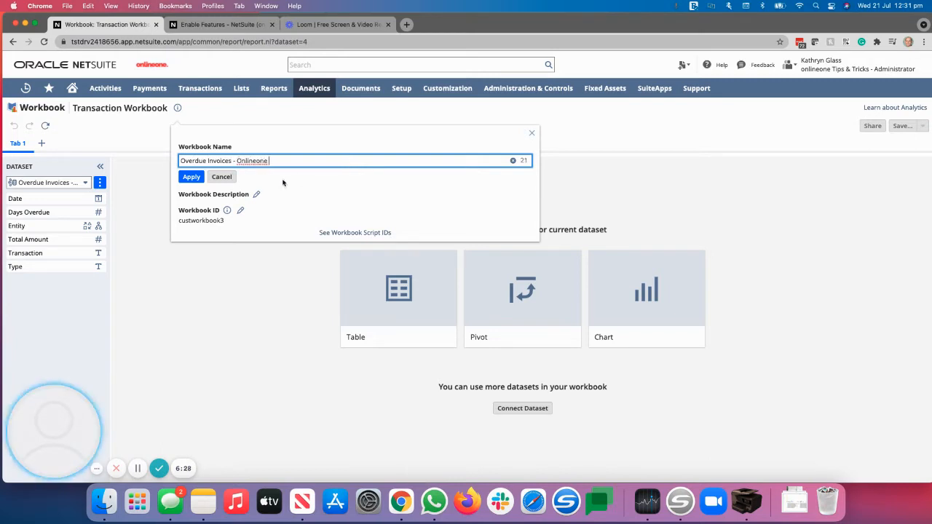
click(195, 179)
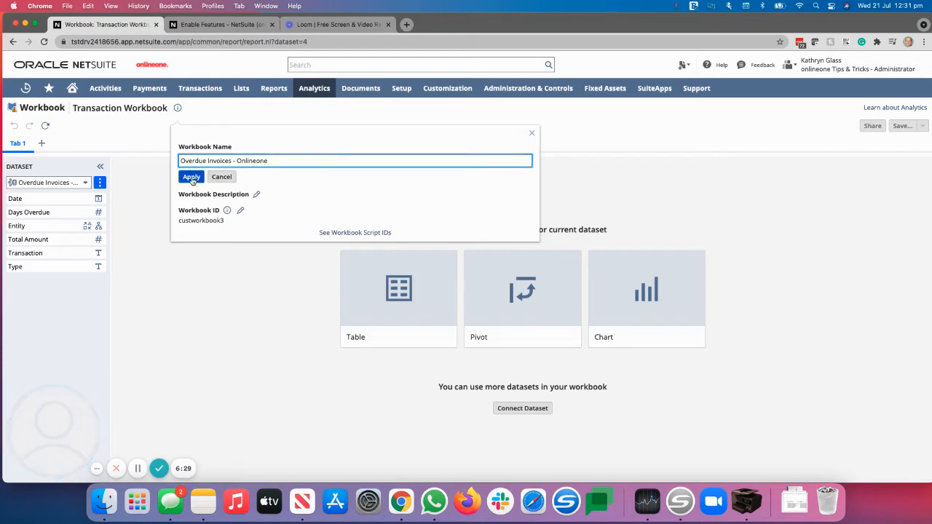
click(154, 169)
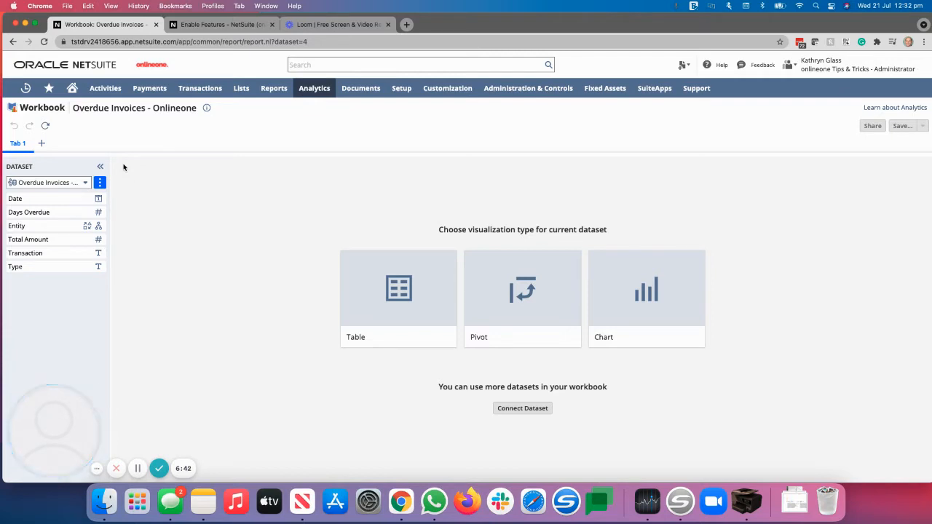
Step: Check the workbook's dataset choices, open the Overdue Invoices - Onlineone dataset from the workbook and show its Formulas section
click(54, 183)
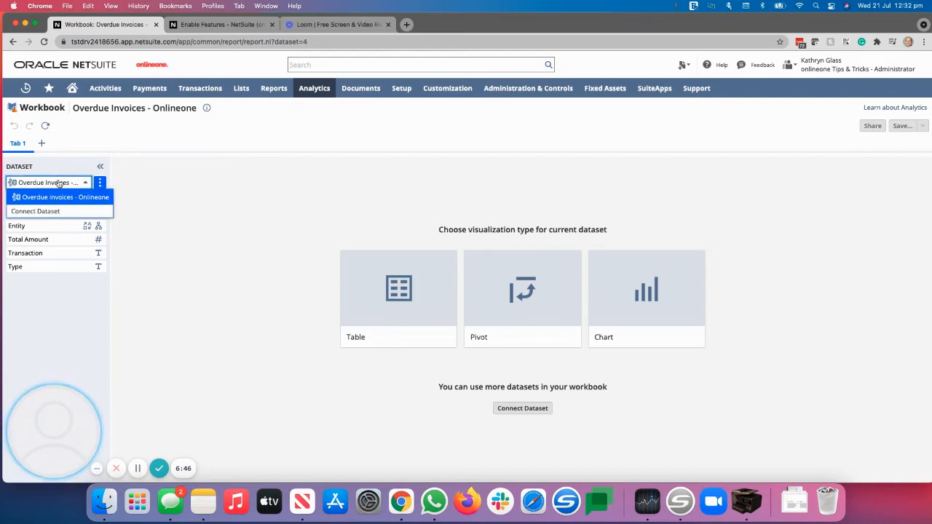
click(100, 183)
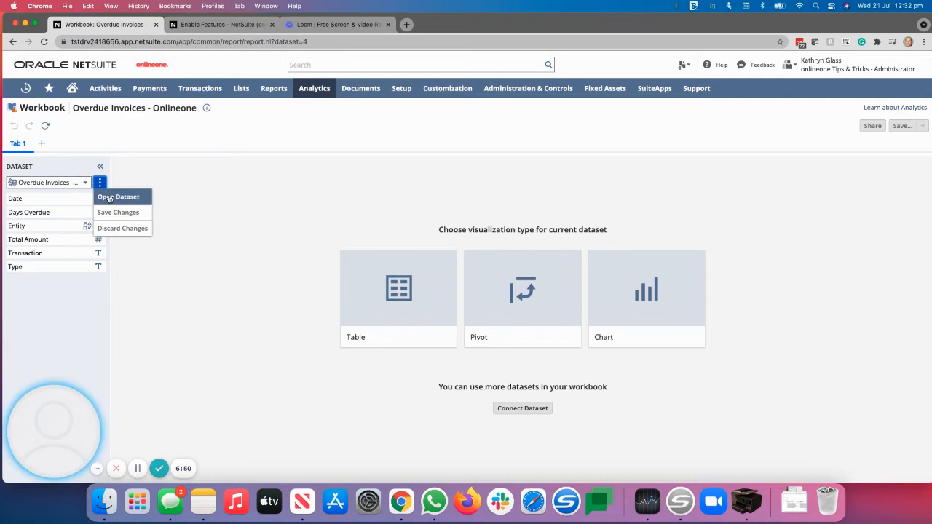
click(118, 196)
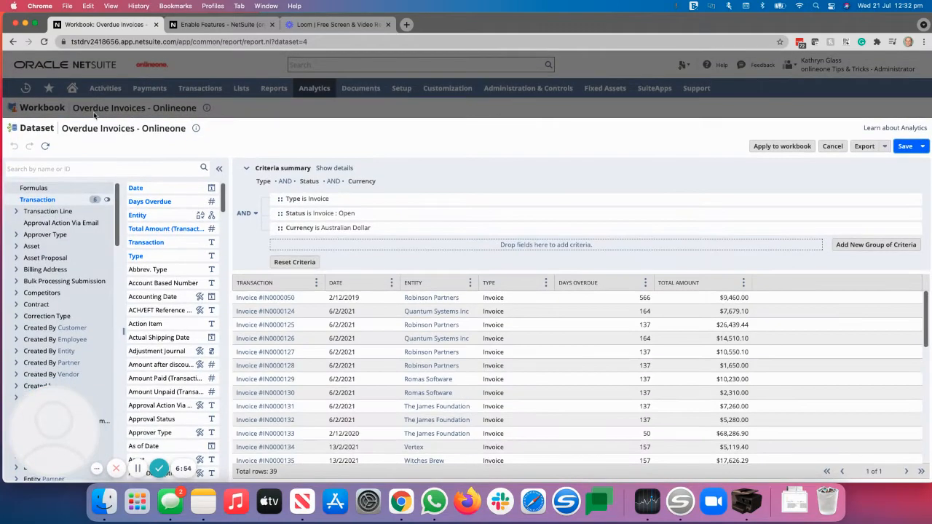
click(34, 189)
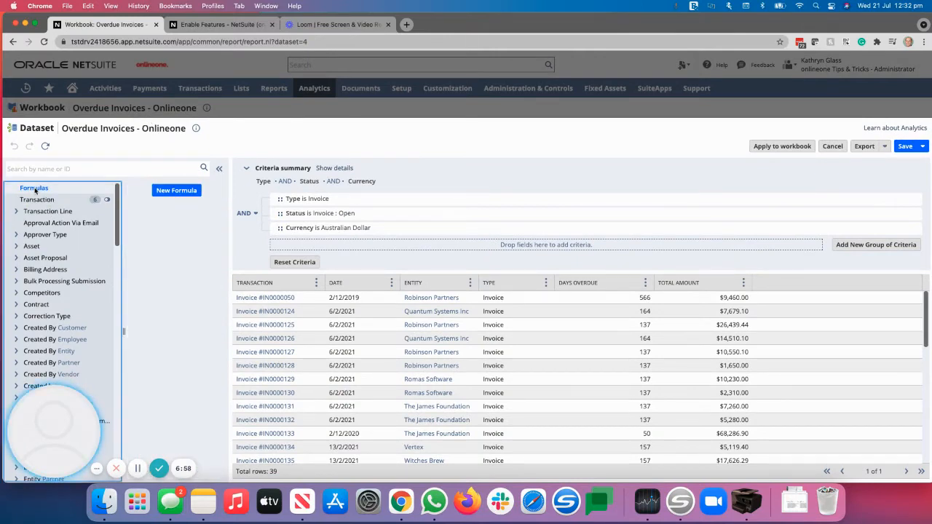
Step: Create a formula field named "1 – 30 Days" with the formula CASE WHEN {daysopen} > 0 AND {daysopen} < 31 THEN TO_NUMBER({foreigntotal})END
click(176, 190)
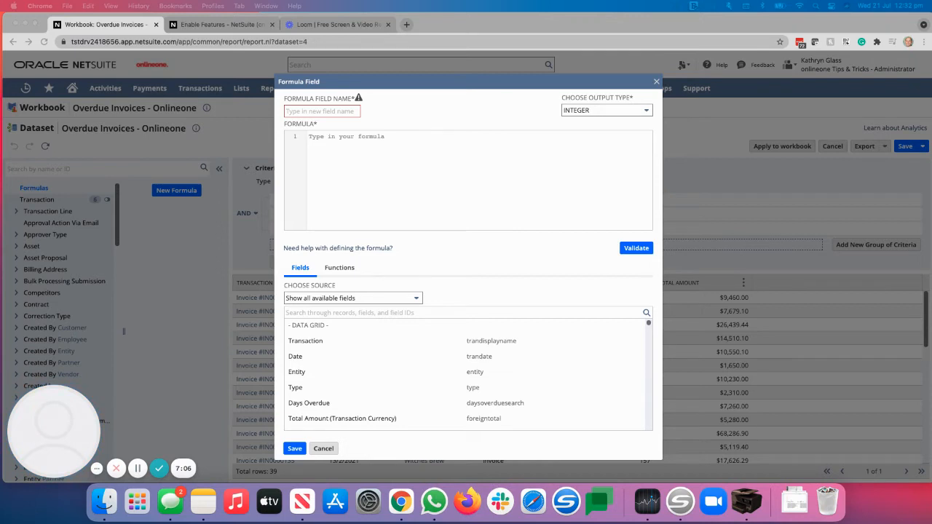
click(316, 111)
text(1 – 30 Days)
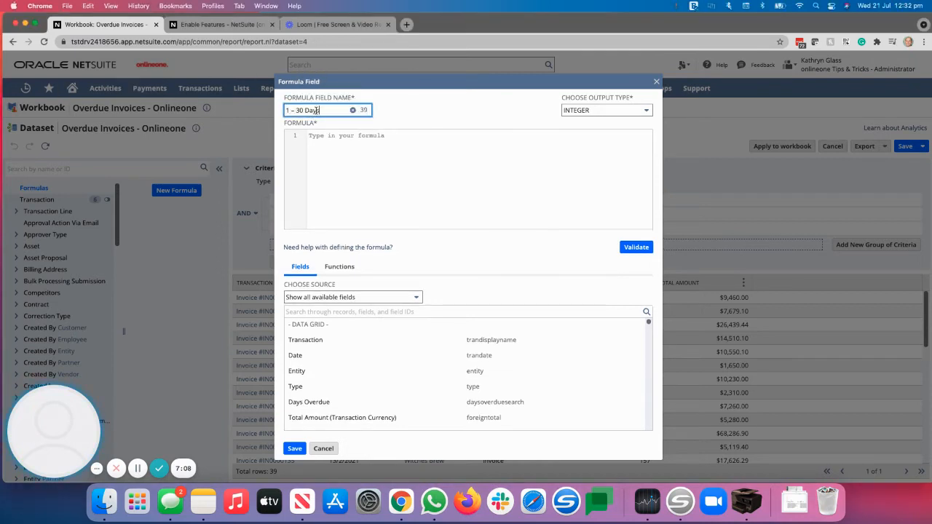
click(327, 137)
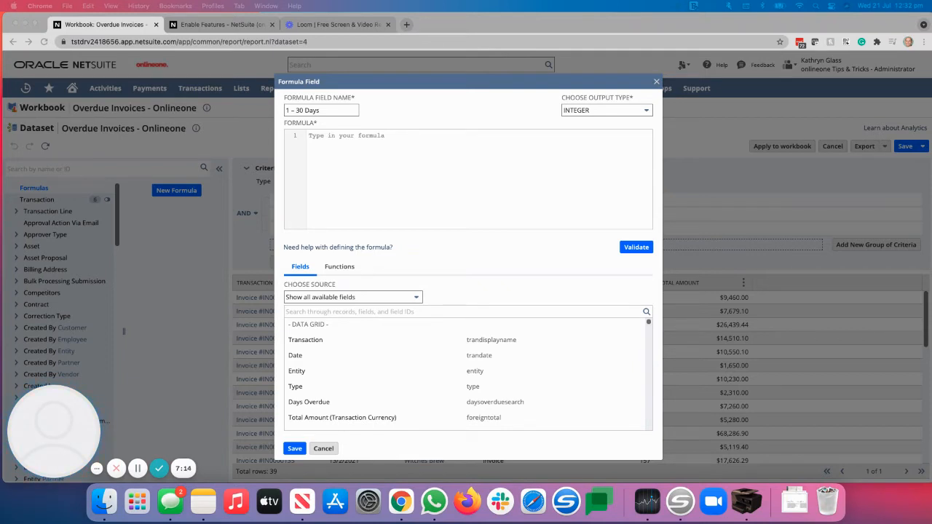
click(340, 141)
text(CASE WHEN {daysopen} > 0 AND {daysopen} < 31 THEN TO_NUMBER({foreigntotal})END)
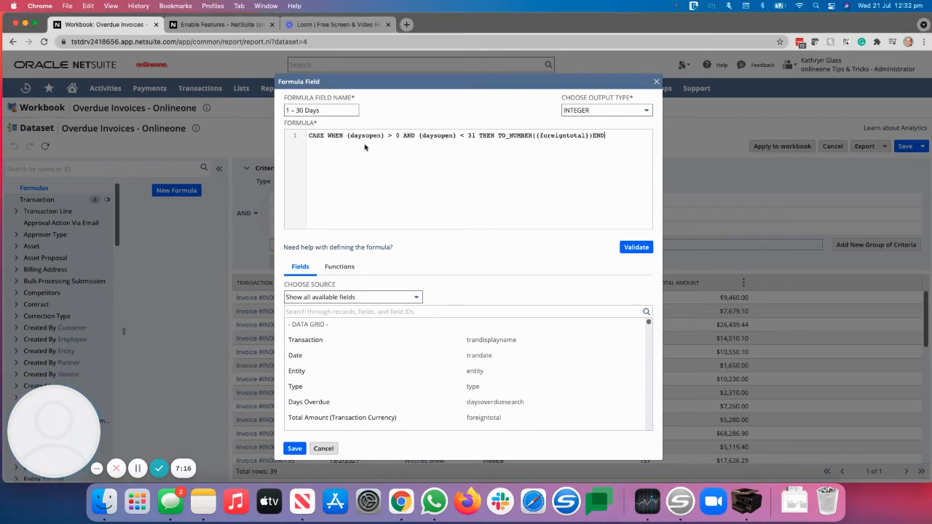
Step: Replace both {daysopen} references in the formula with the Days Overdue field, {daysoverduesearch}
drag(357, 137, 378, 136)
click(385, 136)
key(BackSpace)
key(BackSpace)
key(BackSpace)
key(BackSpace)
key(BackSpace)
key(BackSpace)
key(BackSpace)
key(BackSpace)
key(BackSpace)
key(BackSpace)
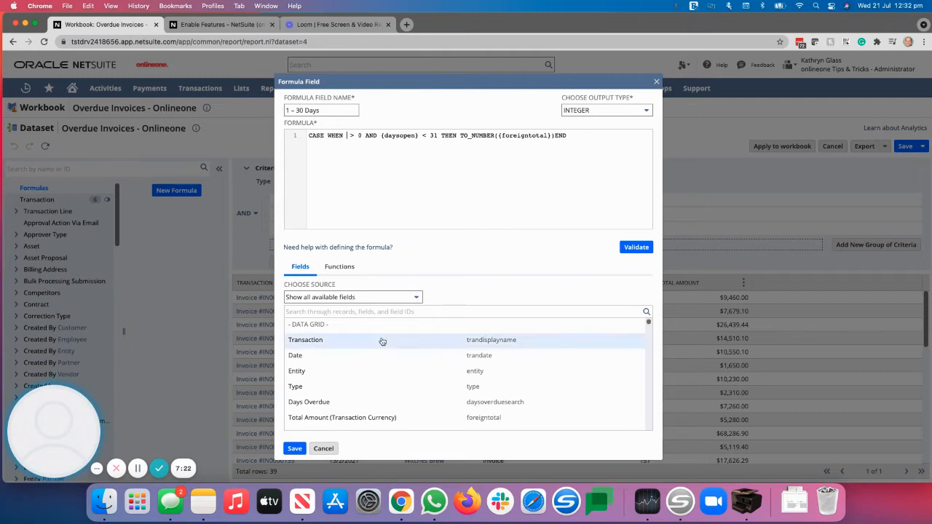
scroll(369, 379, down, 2)
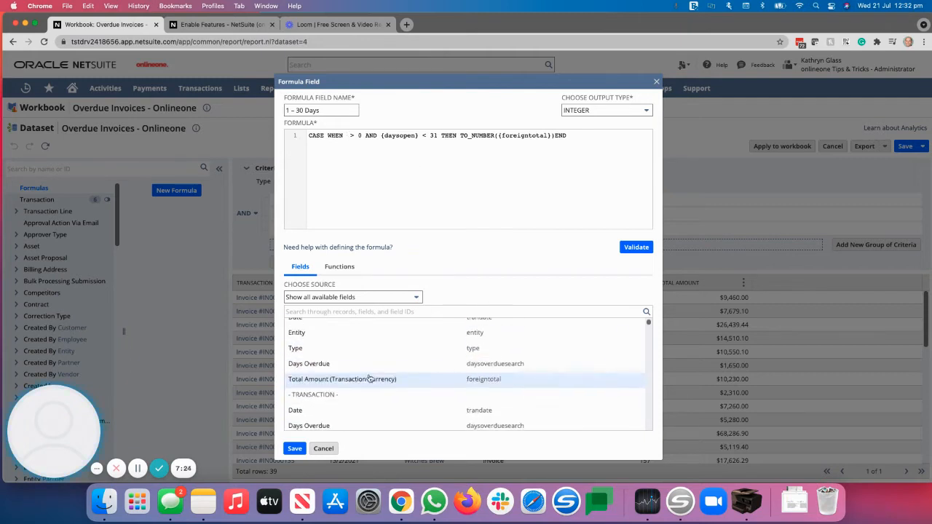
double_click(311, 366)
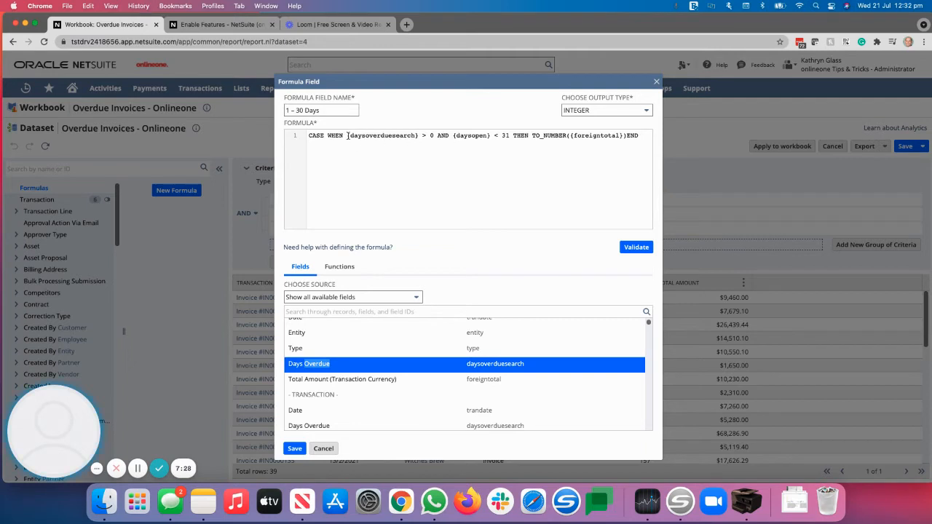
drag(347, 135, 476, 135)
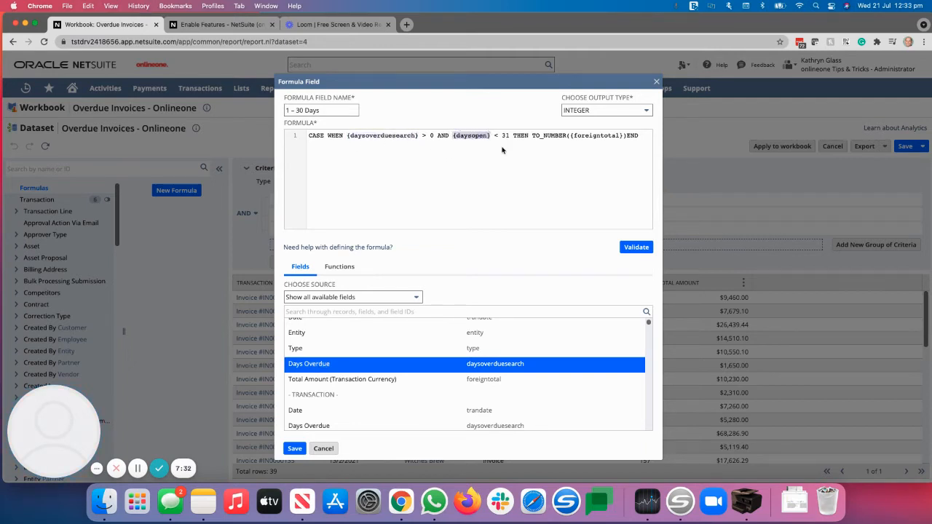
key(super+v)
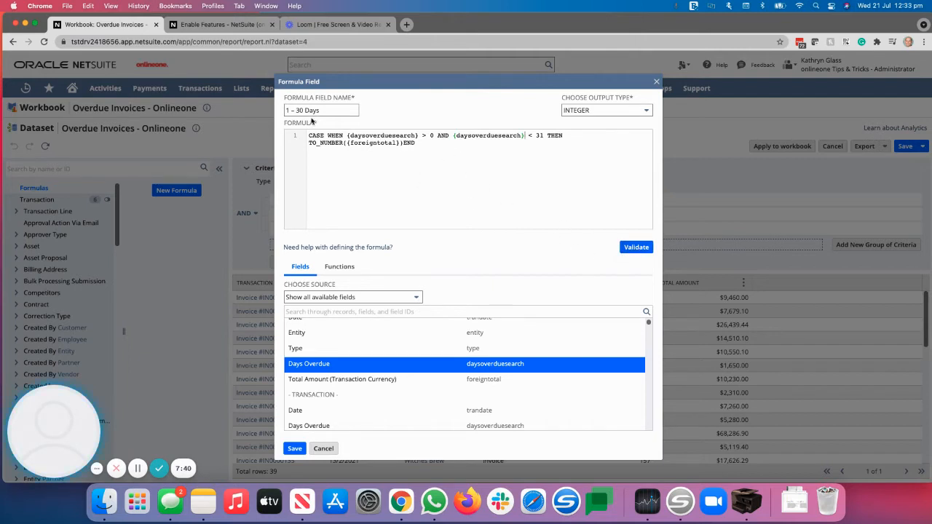
Step: Set the formula's output type to FLOAT, validate the formula and save the field
click(596, 112)
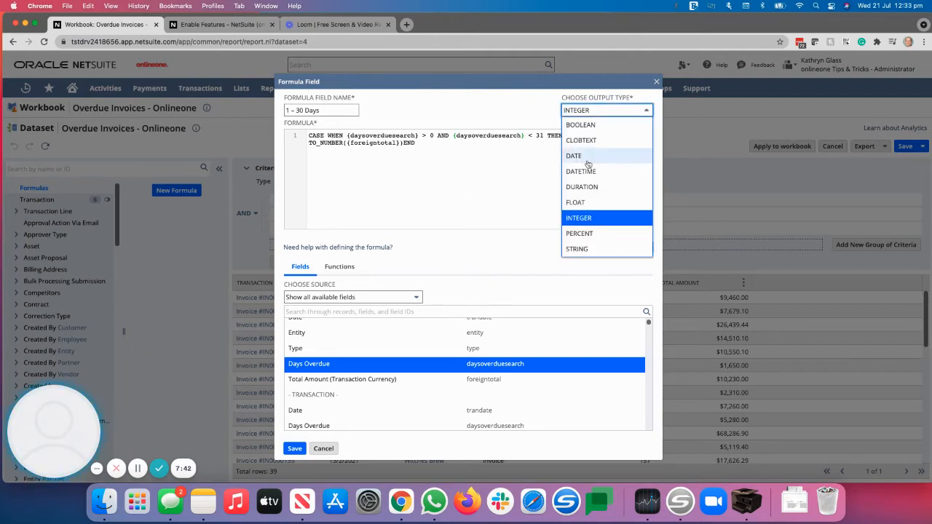
click(592, 201)
click(636, 248)
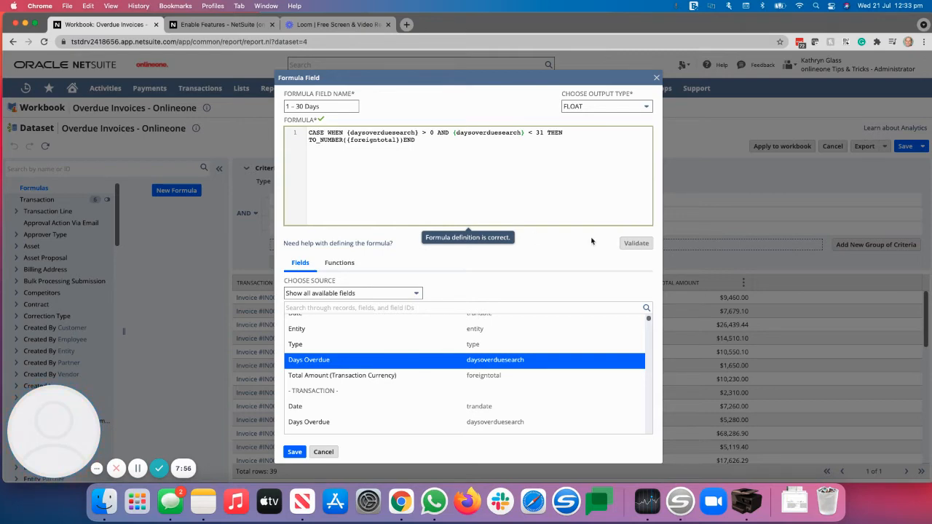
click(294, 452)
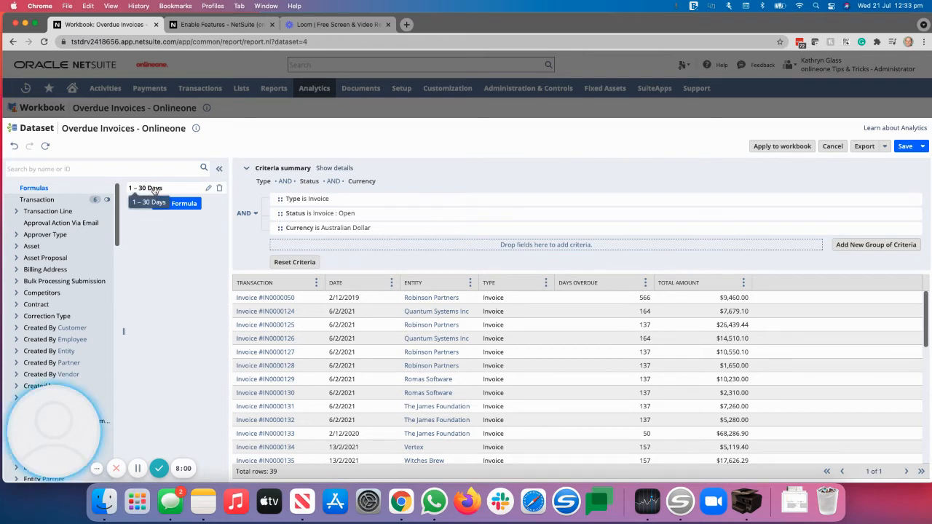
click(137, 468)
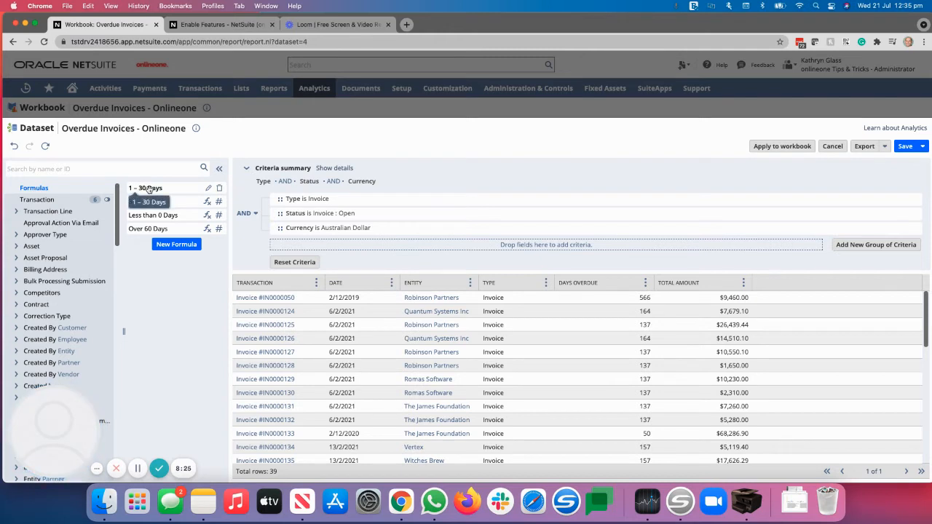
Step: Add the 1 – 30 Days, 31 – 60 Days, Less than 0 Days and Over 60 Days formula fields as dataset columns after Total Amount
drag(149, 188, 766, 287)
drag(139, 202, 814, 286)
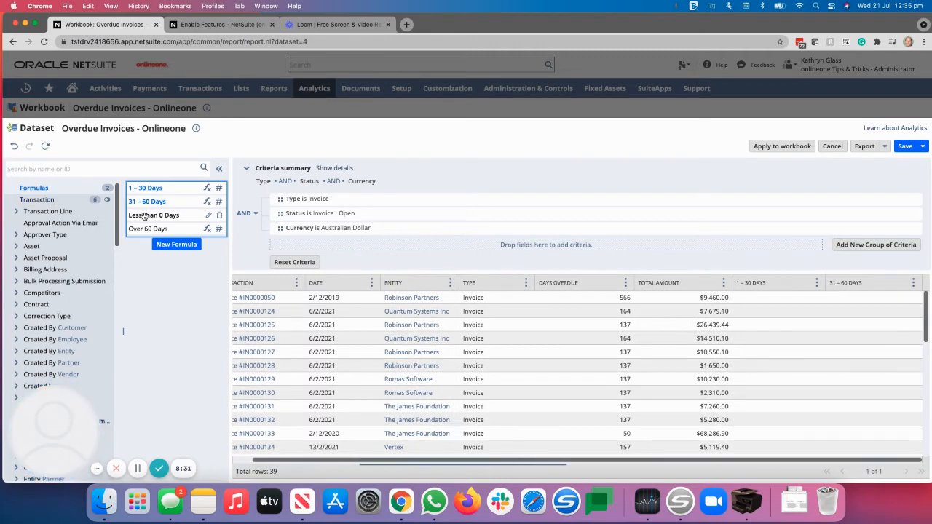
drag(149, 215, 832, 286)
drag(146, 229, 829, 286)
Step: Review the new aging columns in the data grid, then save the dataset and apply it to the workbook
scroll(786, 313, right, 5)
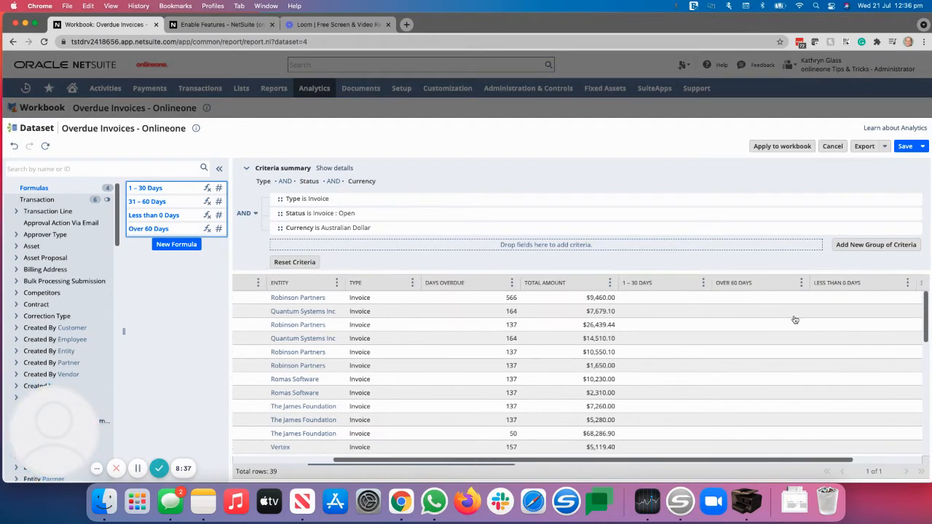
scroll(781, 320, down, 4)
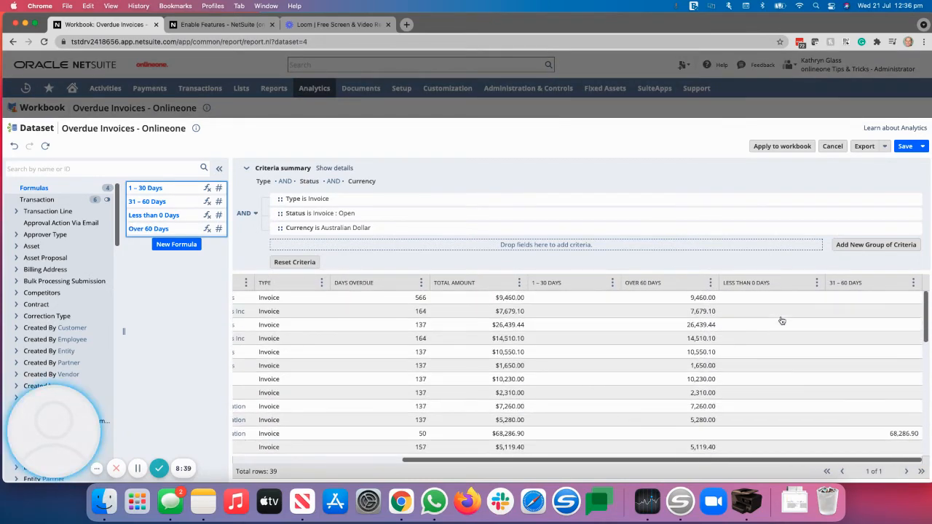
scroll(772, 325, down, 5)
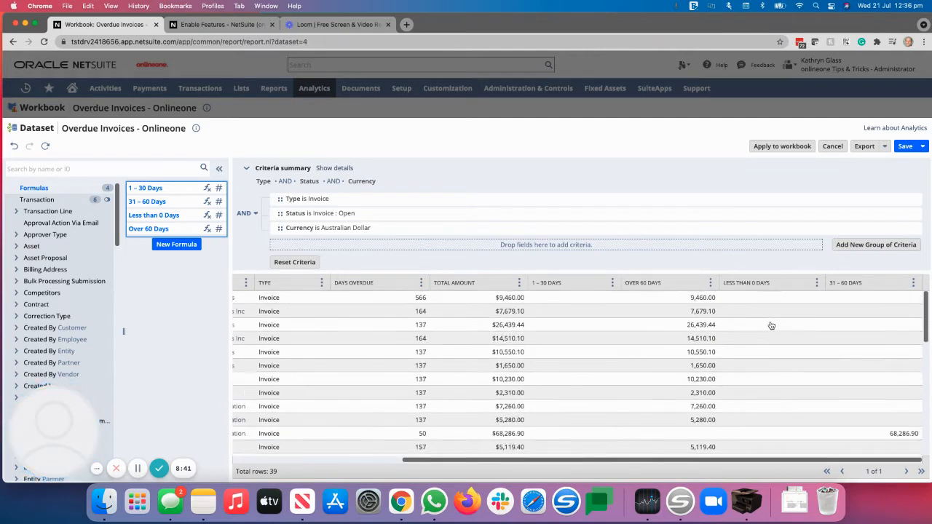
scroll(771, 325, up, 10)
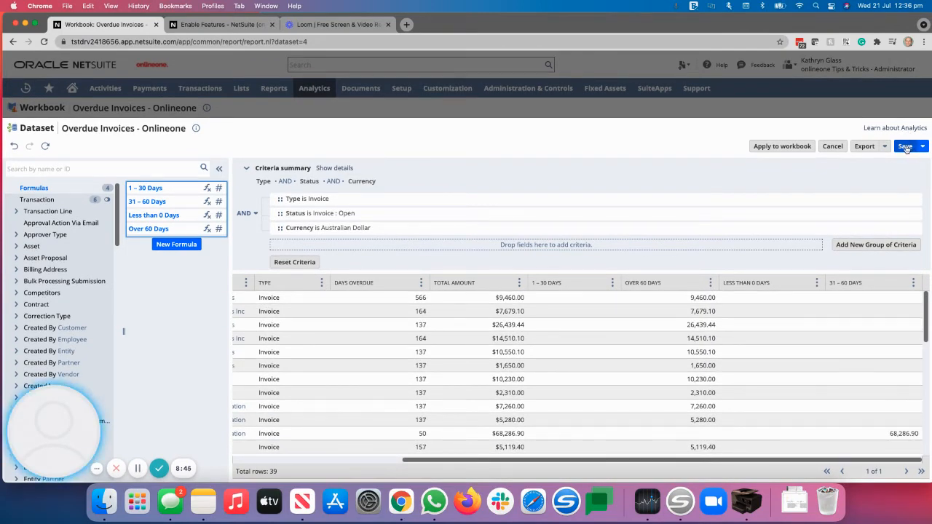
click(905, 147)
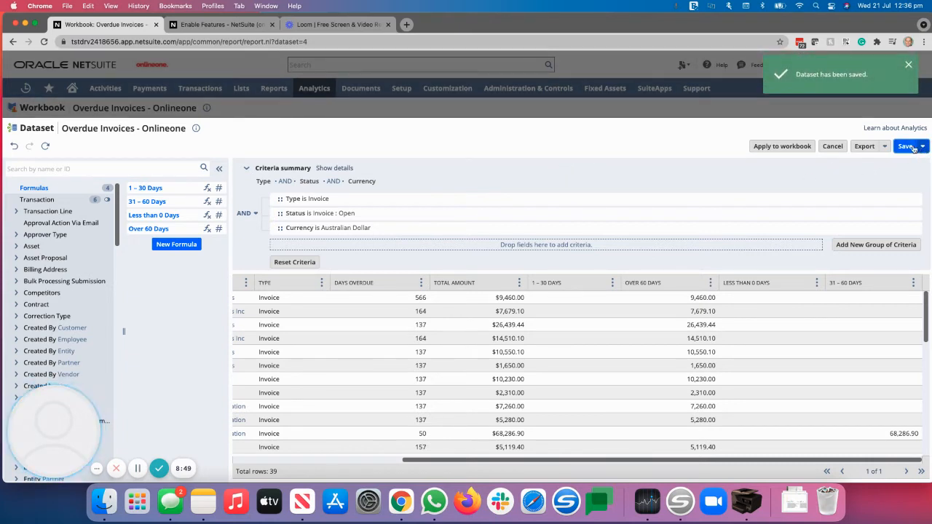
click(762, 147)
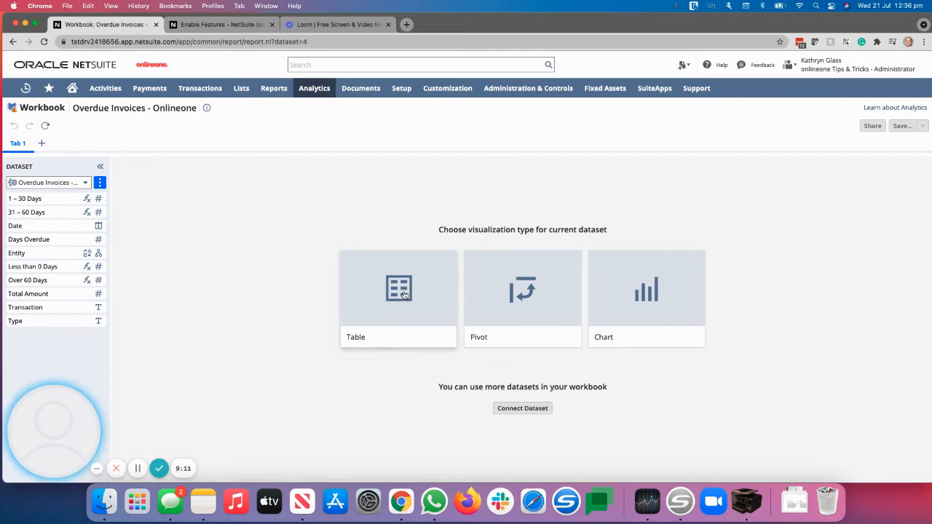
Step: Create a table visualization in the workbook and rename it "Overdue Invoices Table"
click(405, 294)
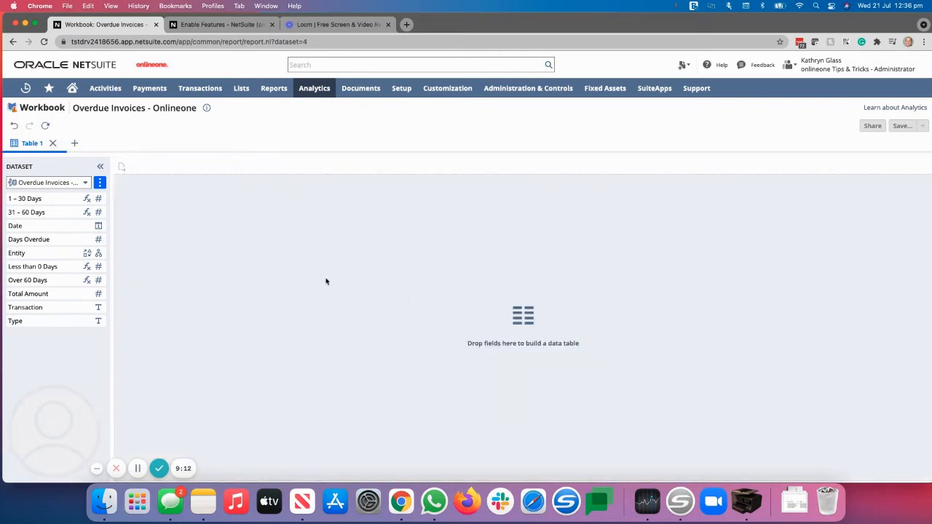
double_click(27, 143)
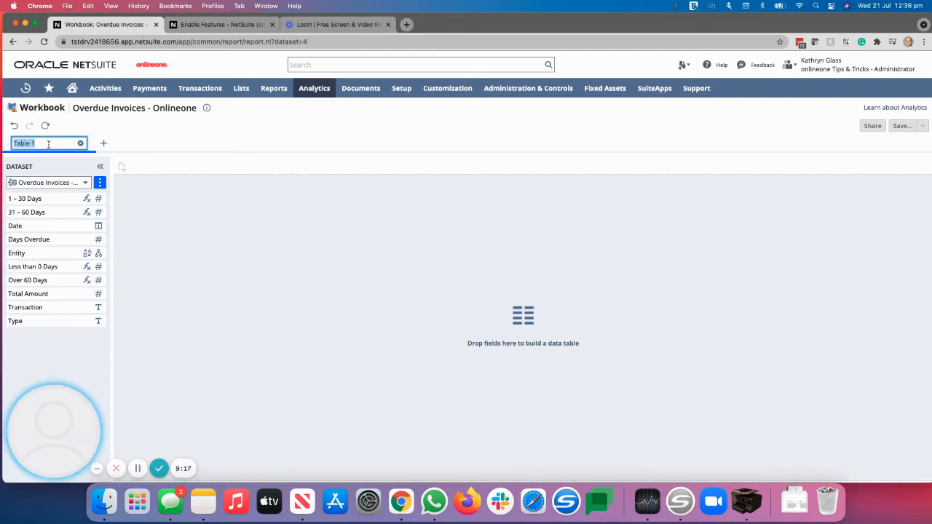
text(Overdue)
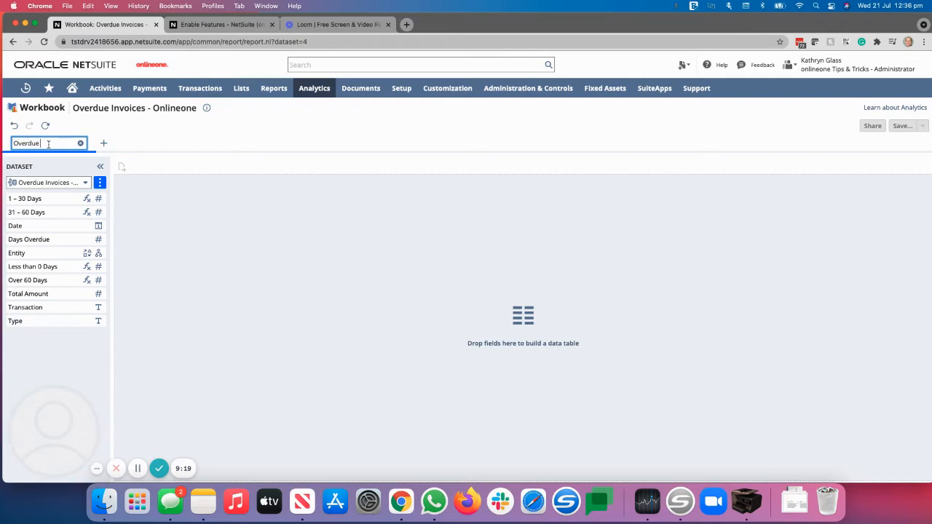
text( Invoices Table)
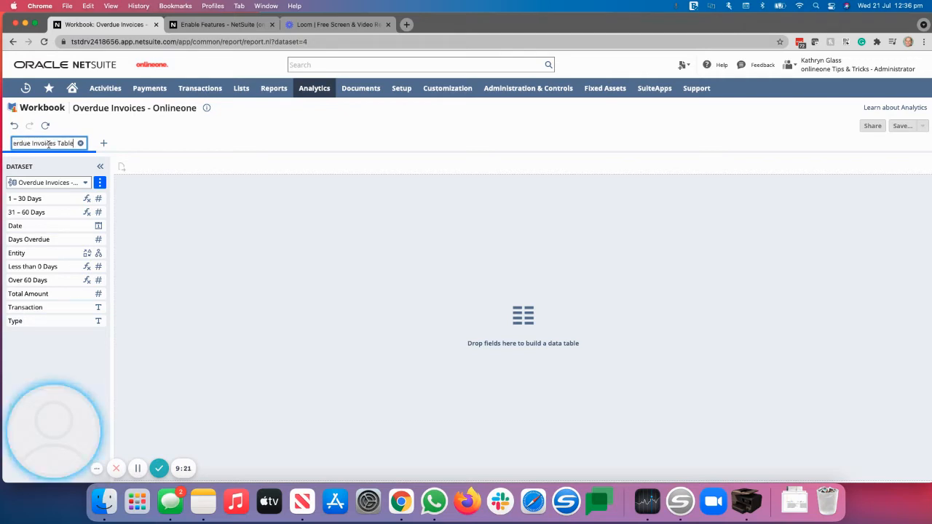
key(Return)
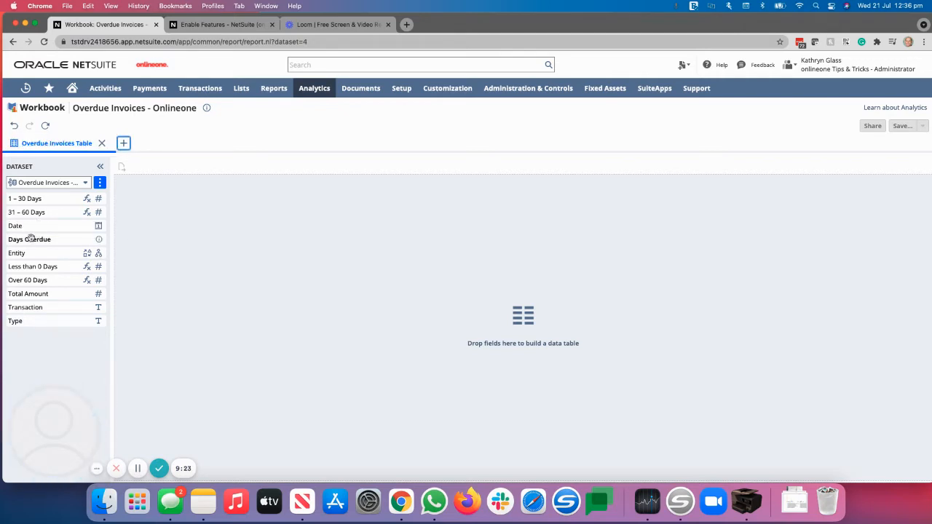
Step: Add table columns for Entity at child level only, Less than 0 Days, 1 – 30 Days, 31 – 60 Days, Over 60 Days and Total Amount
drag(37, 254, 157, 215)
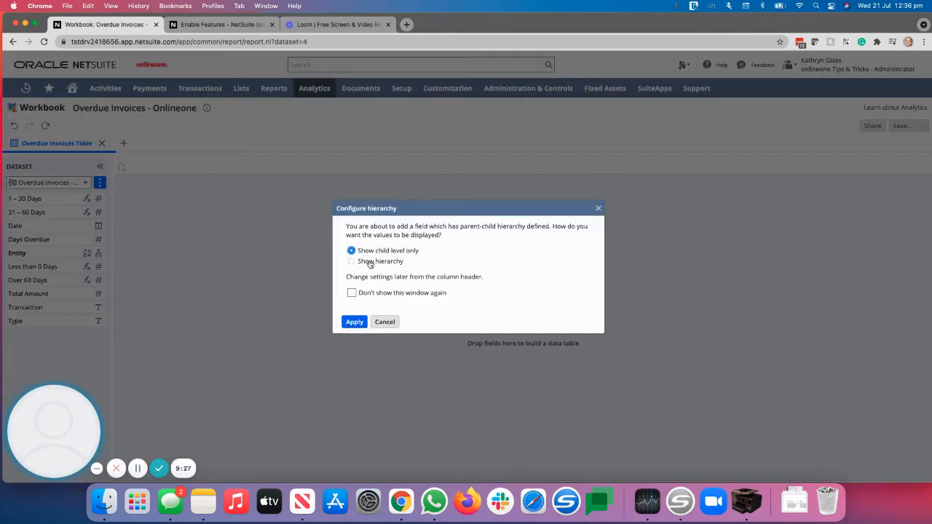
click(354, 322)
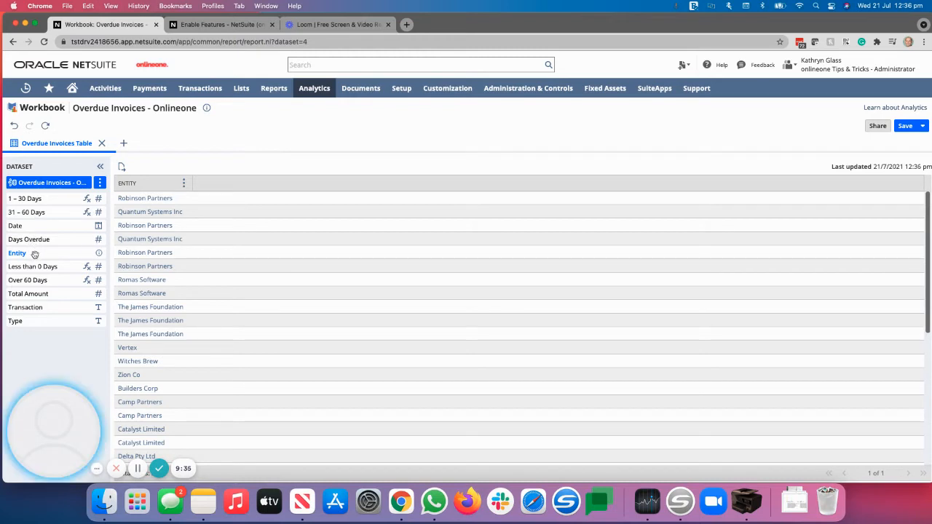
drag(33, 266, 214, 193)
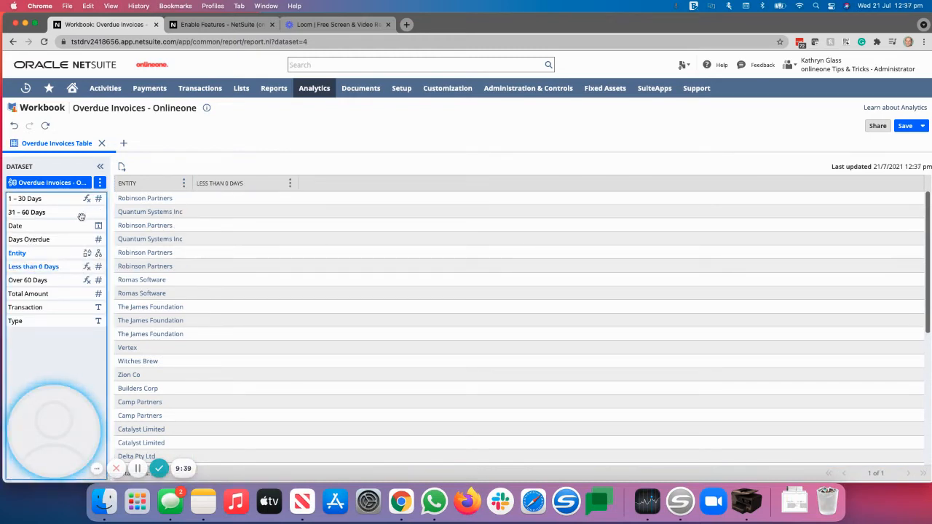
drag(41, 201, 313, 196)
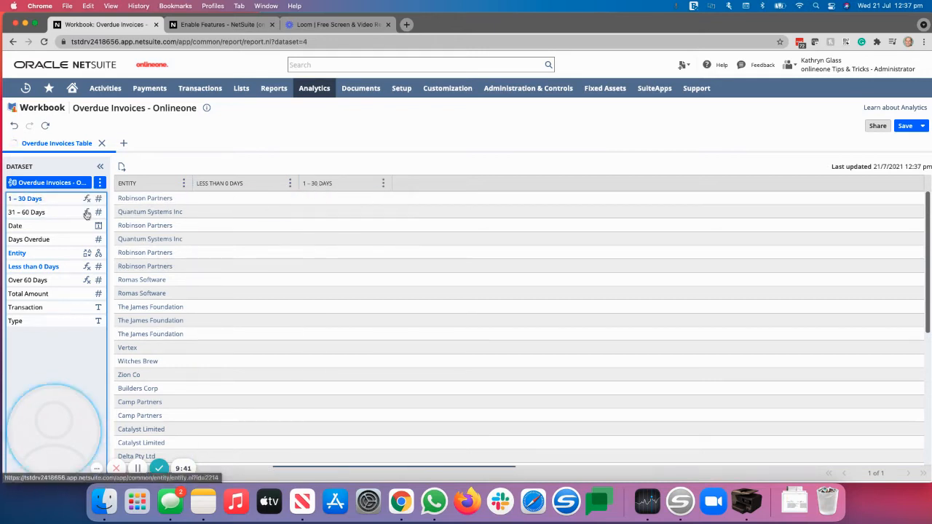
drag(86, 214, 387, 193)
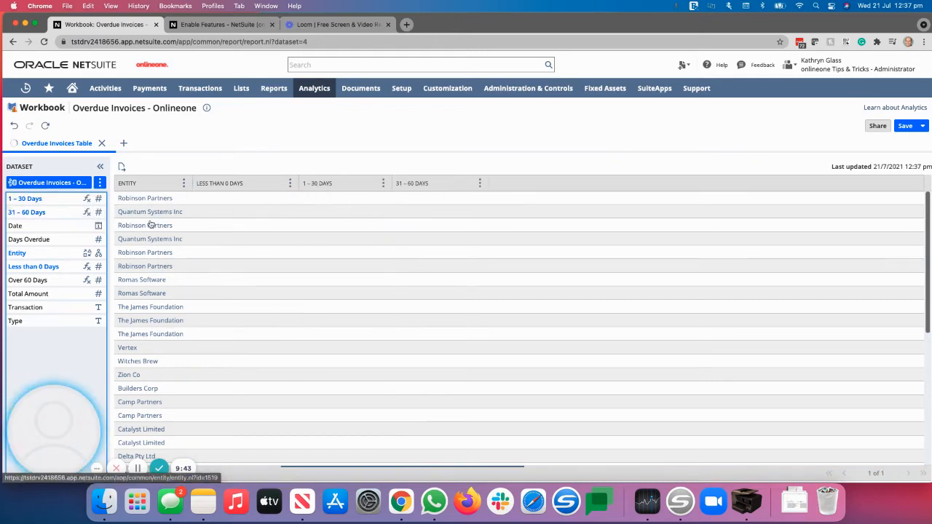
drag(78, 280, 492, 193)
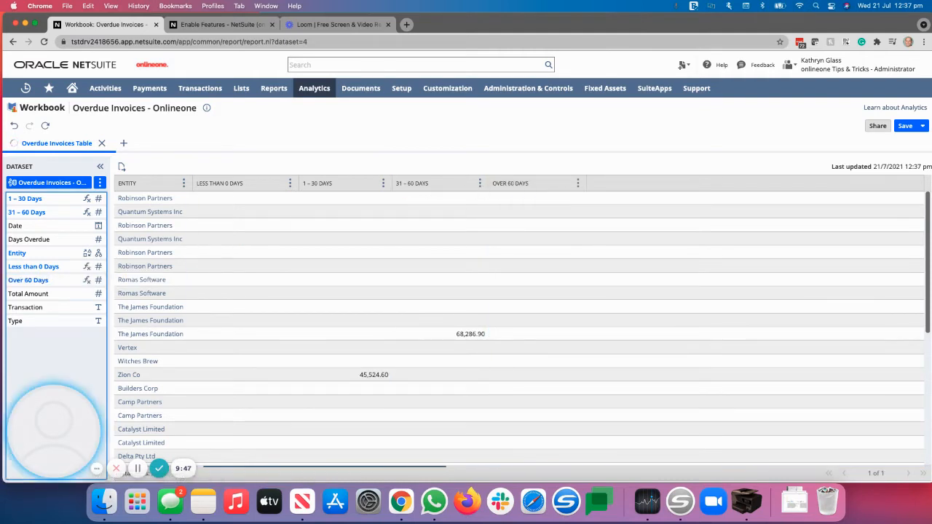
drag(27, 294, 579, 192)
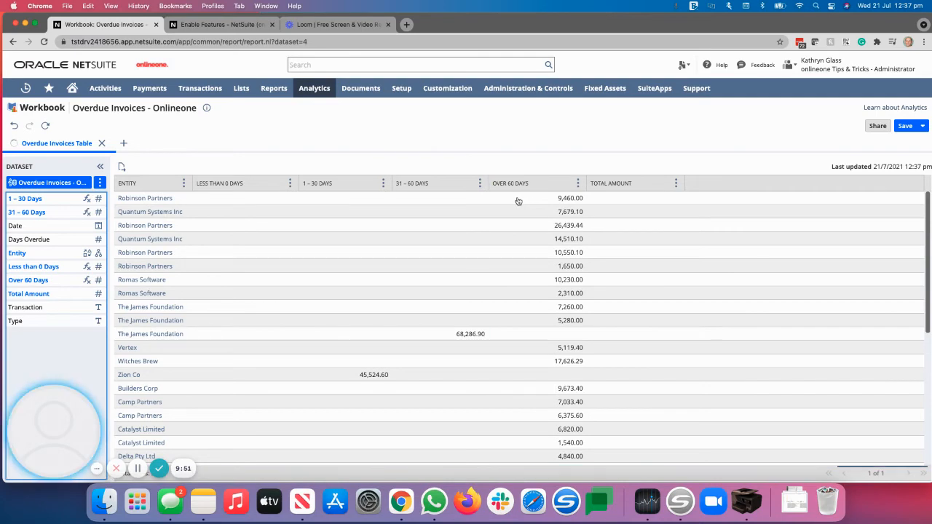
Step: Look over the rows of the overdue invoices table, then save the workbook as "Overdue Invoices - Onlineone"
scroll(506, 200, down, 2)
scroll(507, 200, up, 2)
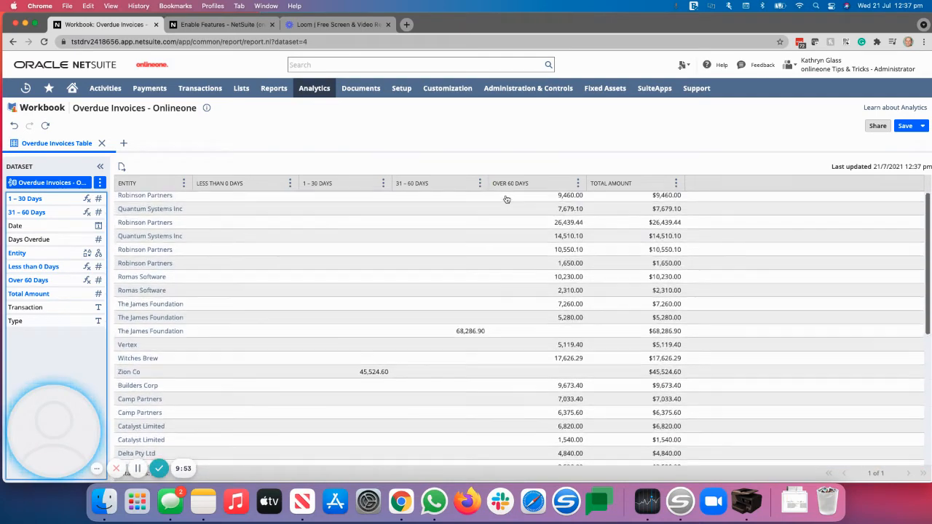
scroll(512, 201, up, 1)
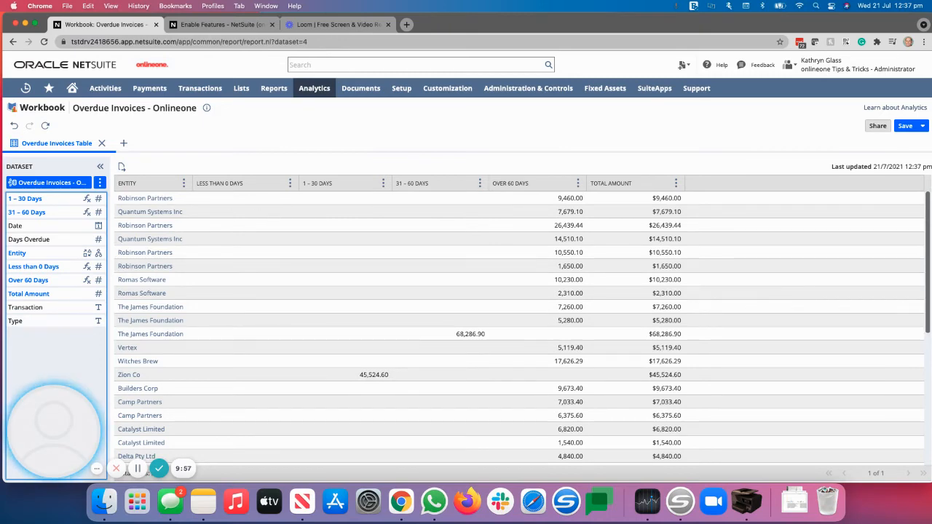
click(905, 126)
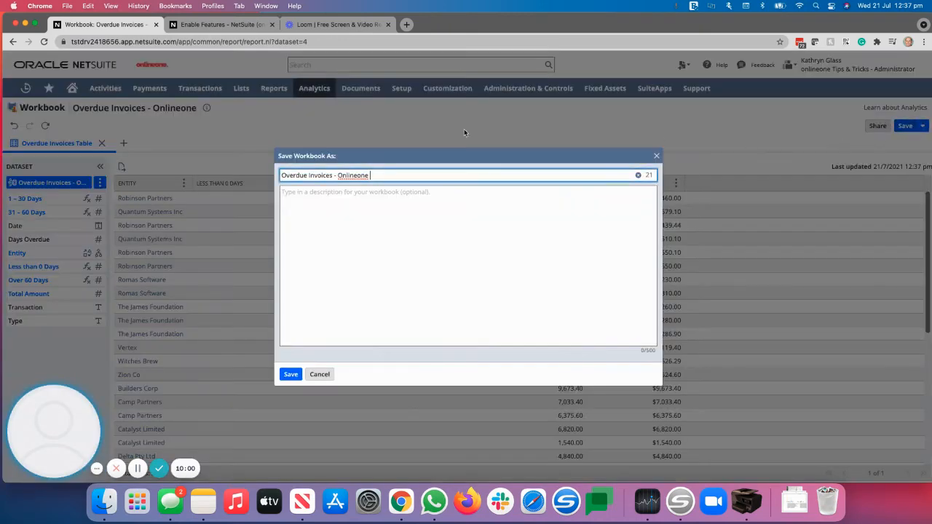
click(290, 375)
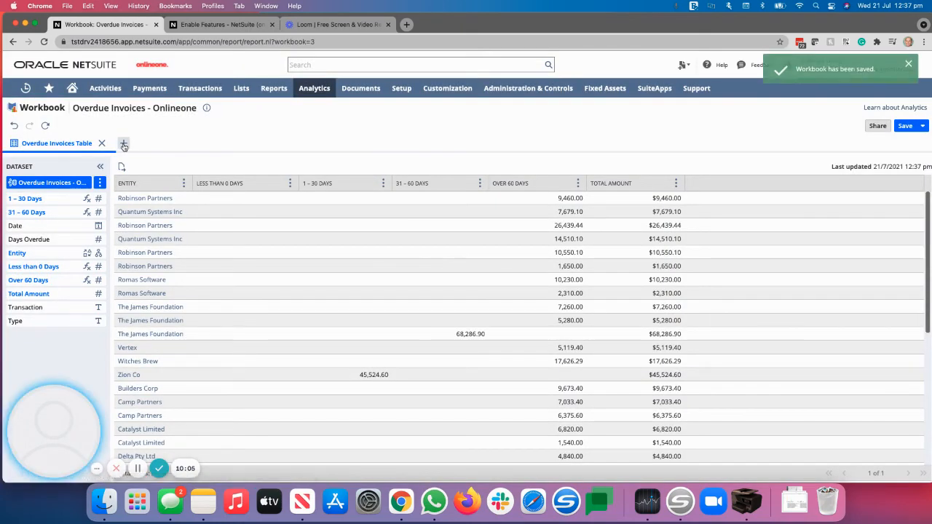
Step: Add a pivot visualization to the workbook and rename it "Overdue Invoices Pivot"
click(124, 146)
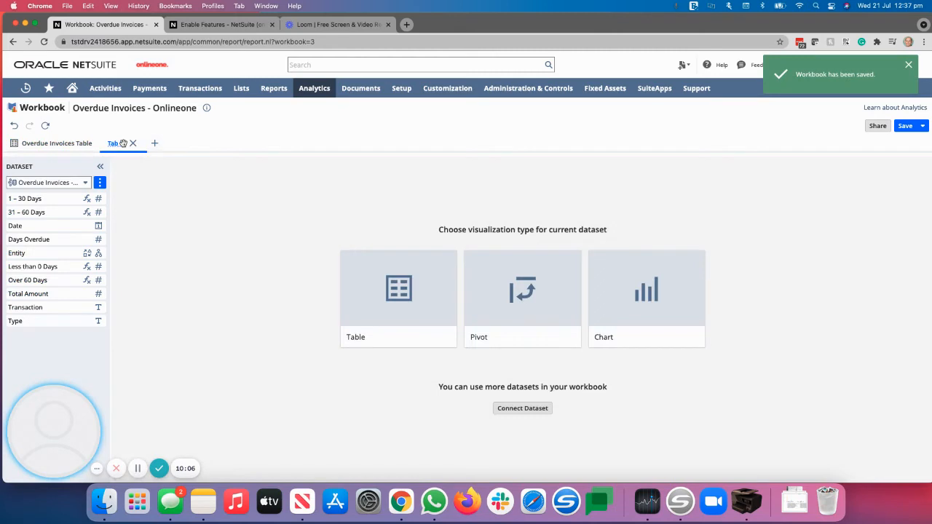
click(513, 281)
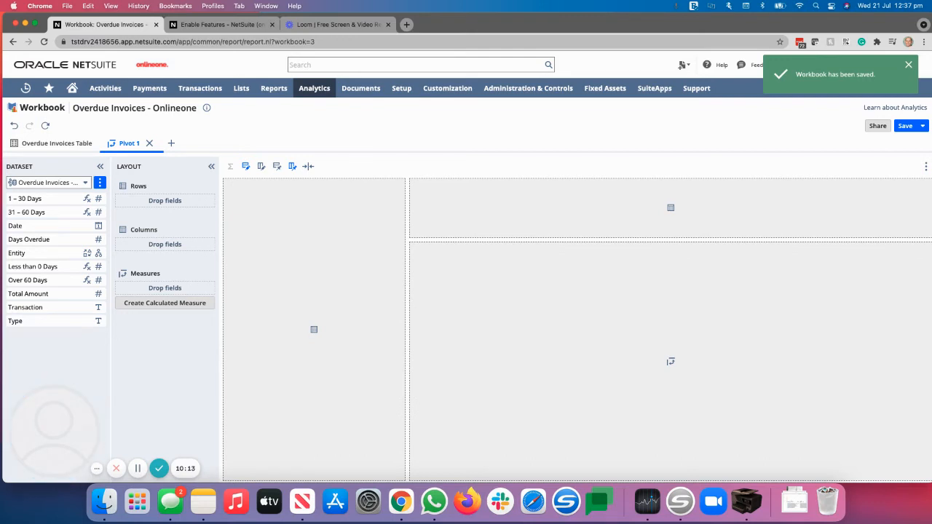
double_click(128, 143)
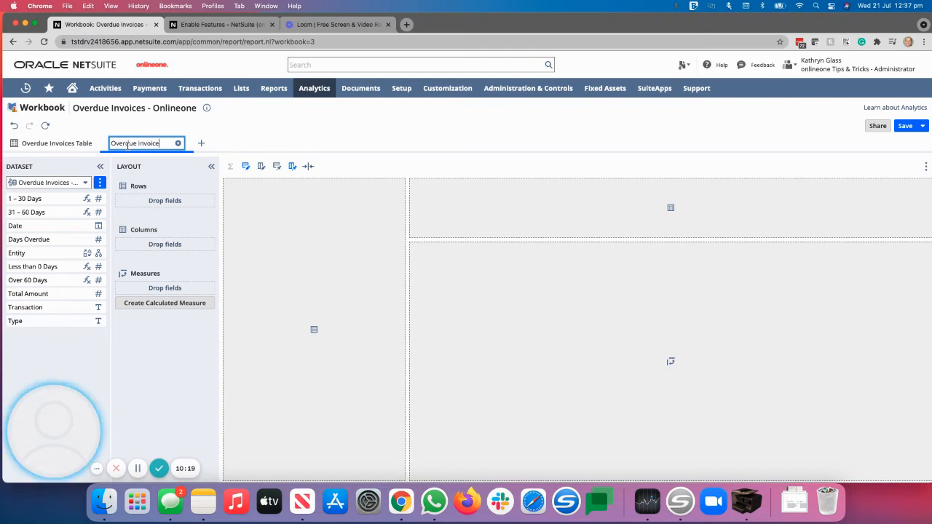
text(Overdue Invoices Pivot)
key(Return)
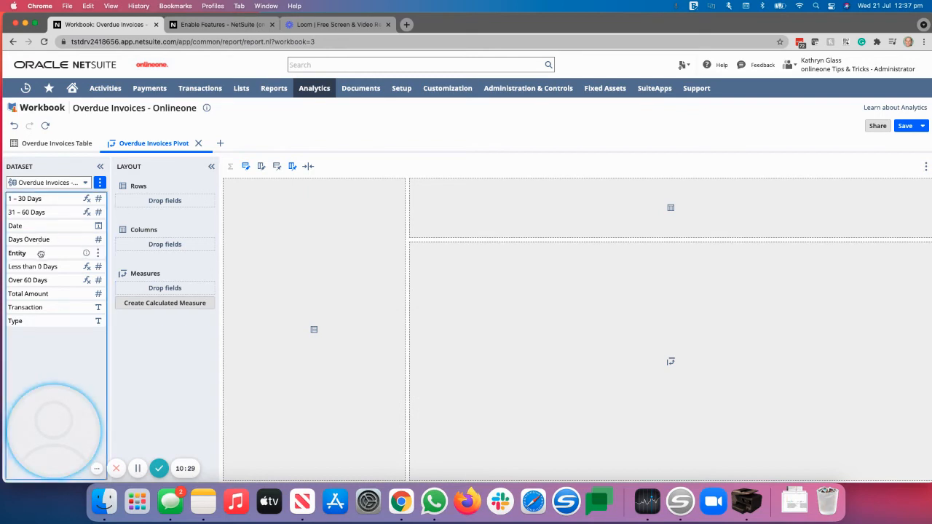
Step: Set Entity at child level only as pivot rows, with Less than 0 Days, 1 – 30 Days, 31 – 60 Days, Over 60 Days and Total Amount as measures
drag(40, 254, 153, 204)
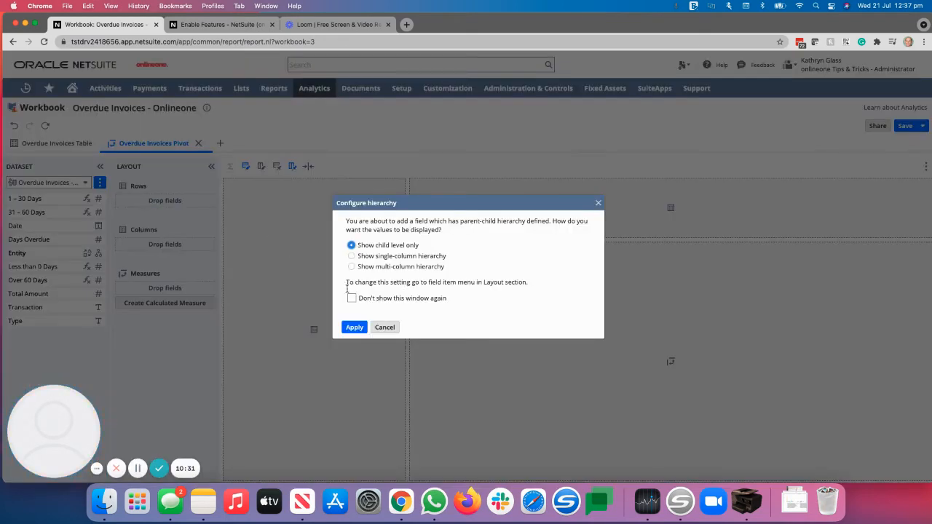
click(353, 327)
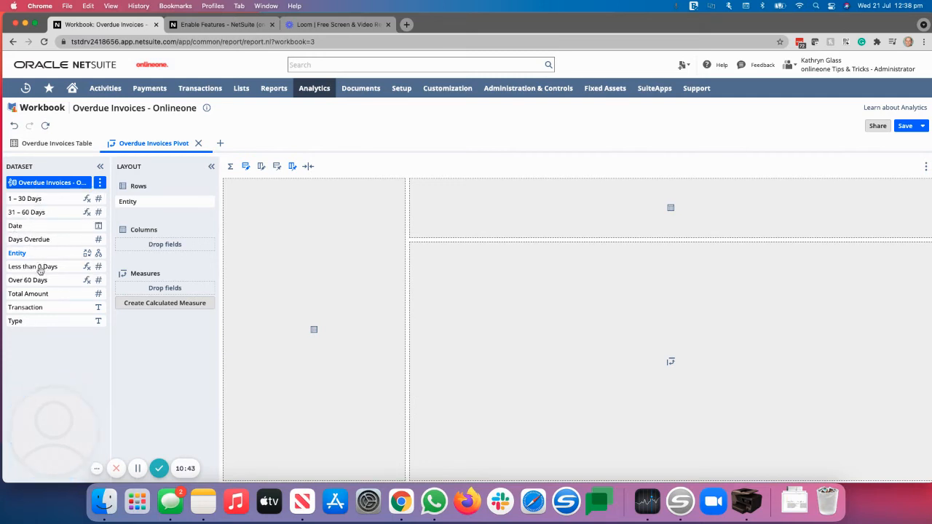
drag(37, 266, 142, 289)
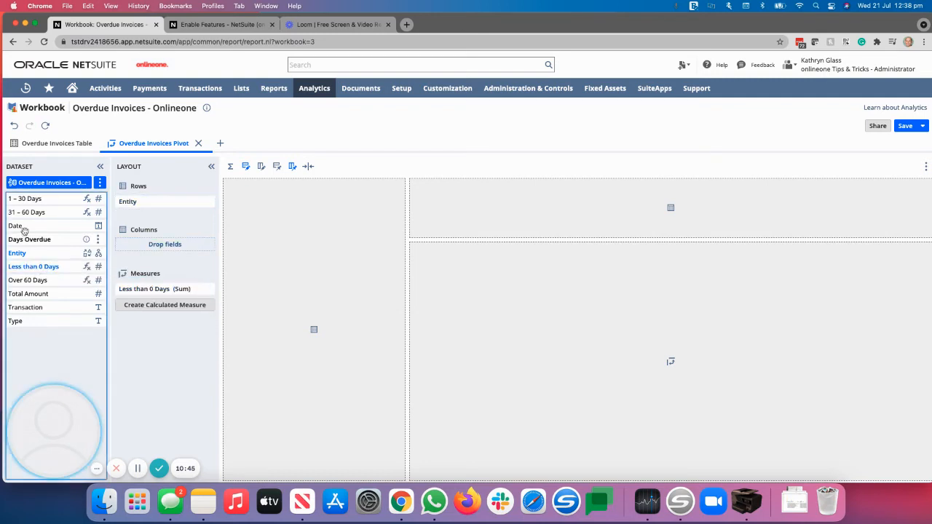
drag(28, 201, 128, 296)
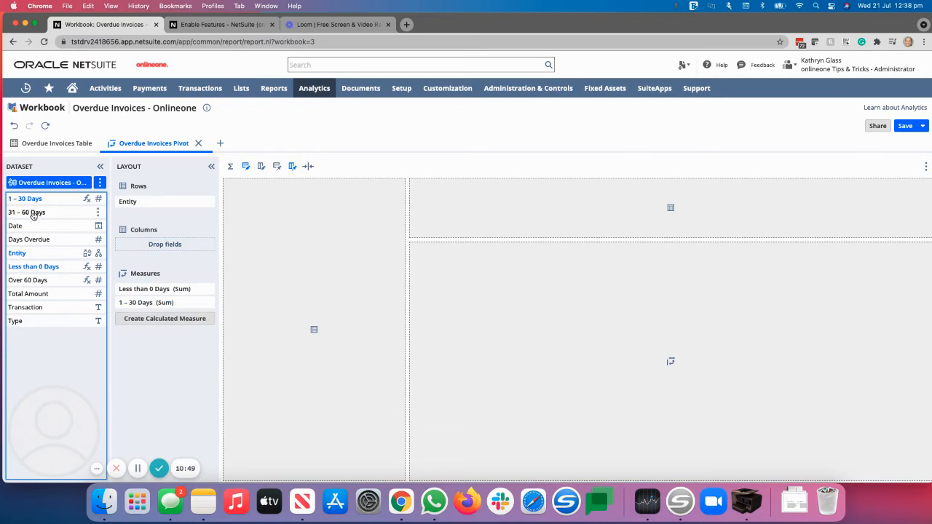
drag(38, 212, 137, 313)
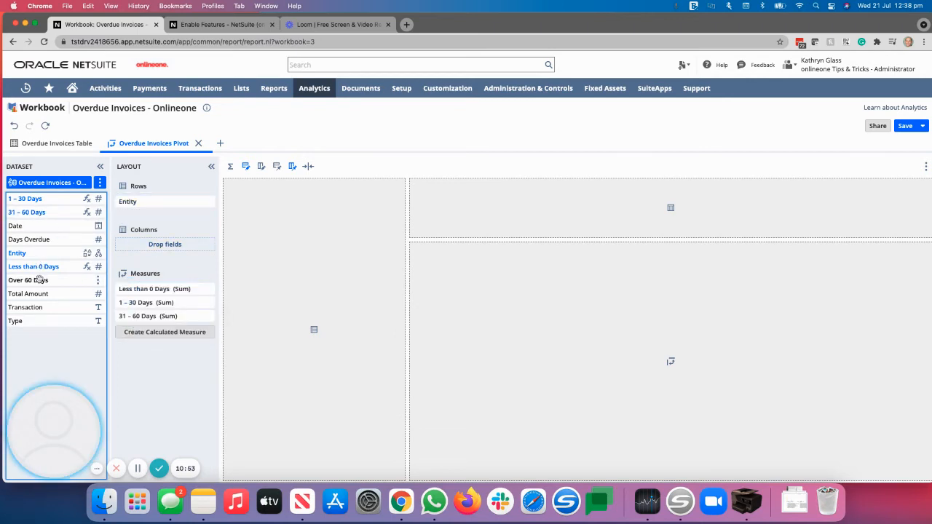
drag(40, 280, 130, 329)
drag(36, 294, 131, 342)
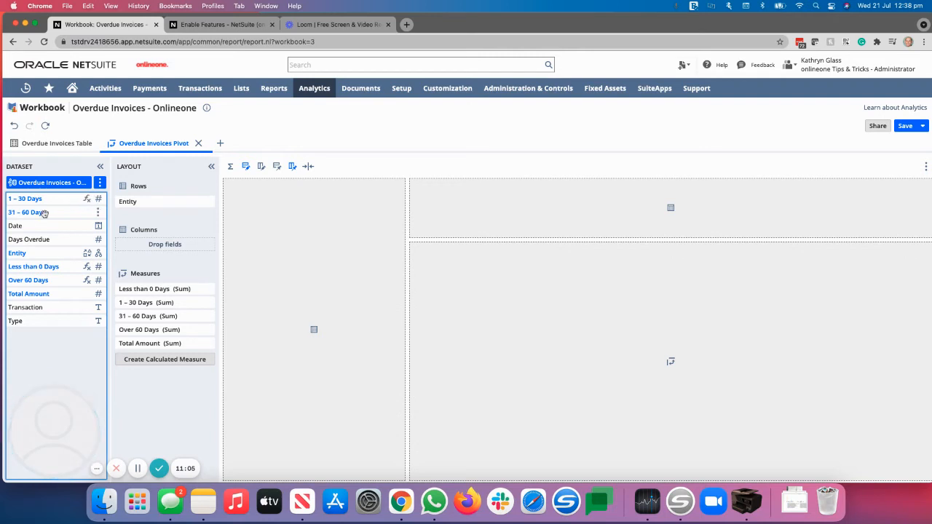
Step: Refresh the pivot to load its data and save the workbook
click(46, 127)
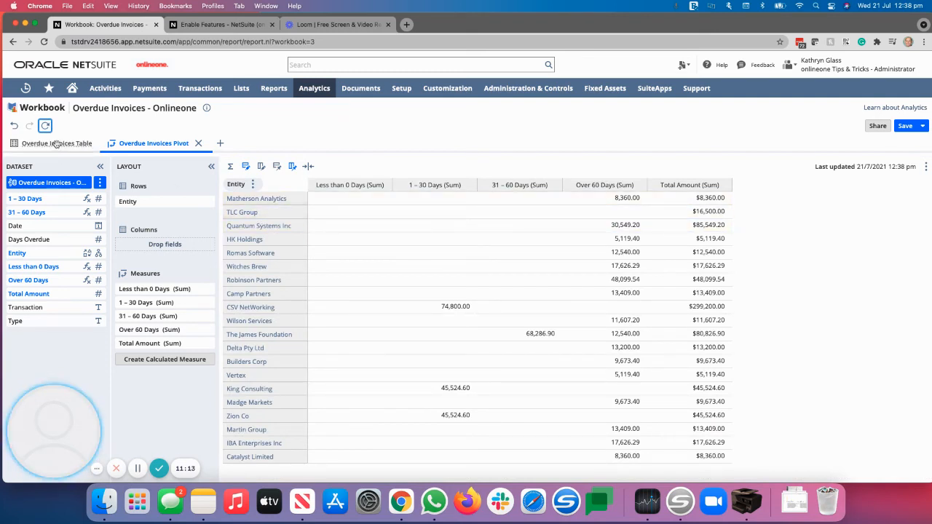
click(906, 126)
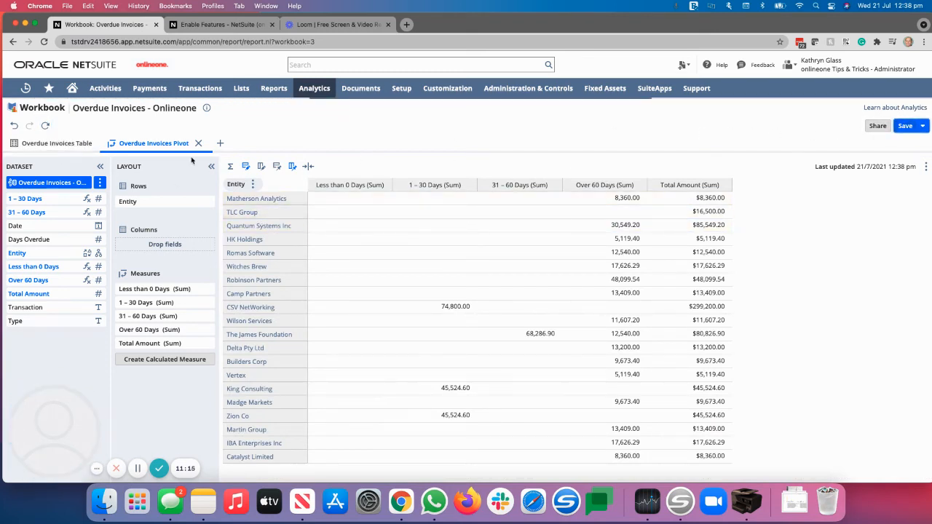
click(56, 144)
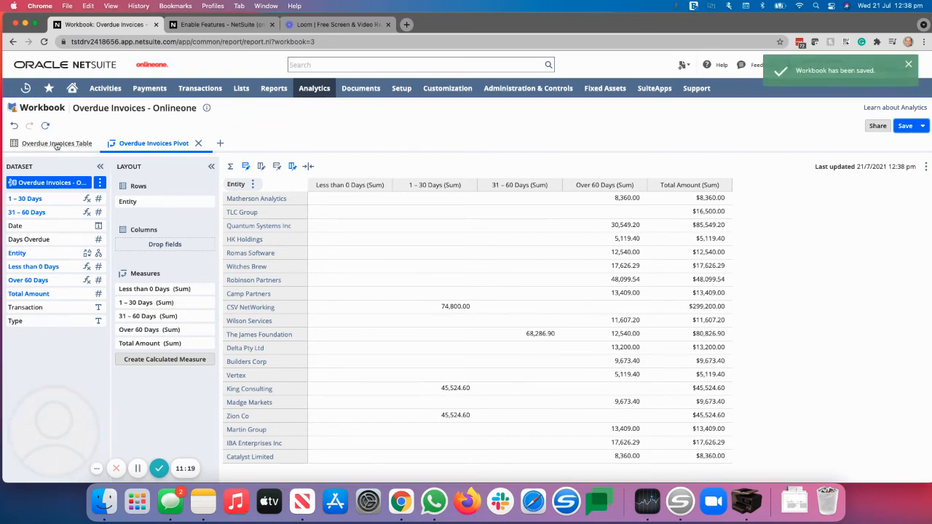
click(155, 145)
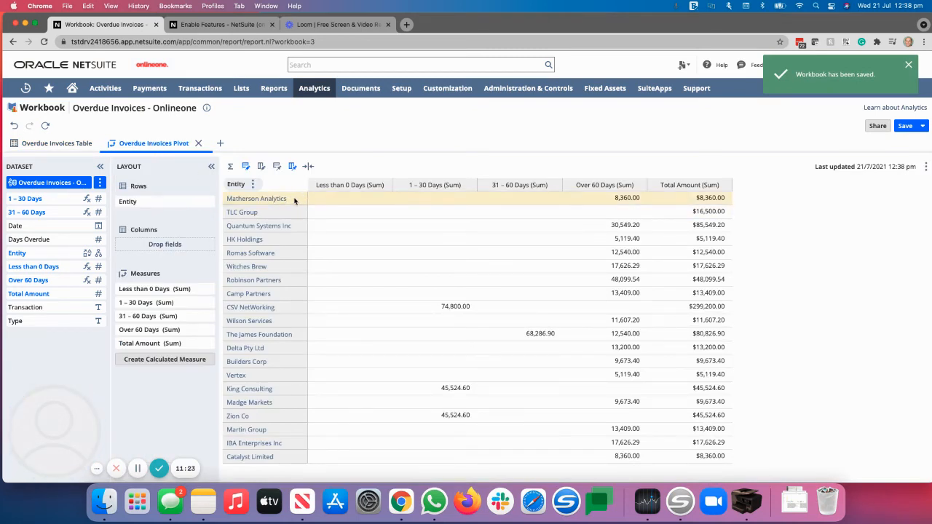
Step: Filter the pivot's Entity rows to the top 10 by 1 – 30 Days (Sum)
click(254, 186)
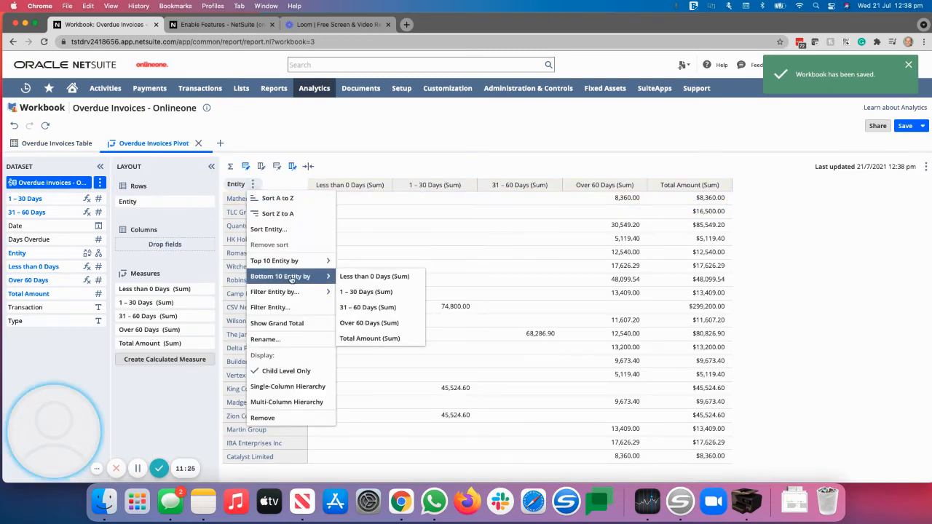
mouse_move(293, 294)
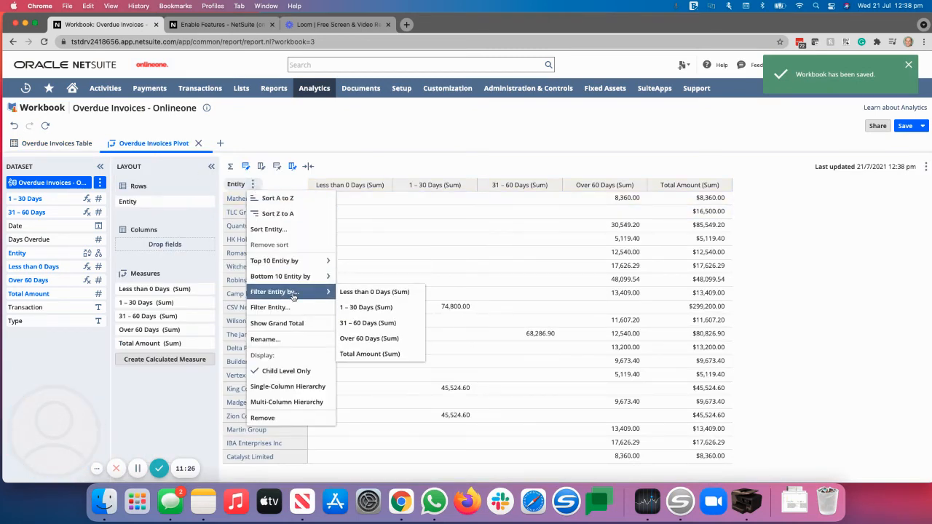
click(365, 308)
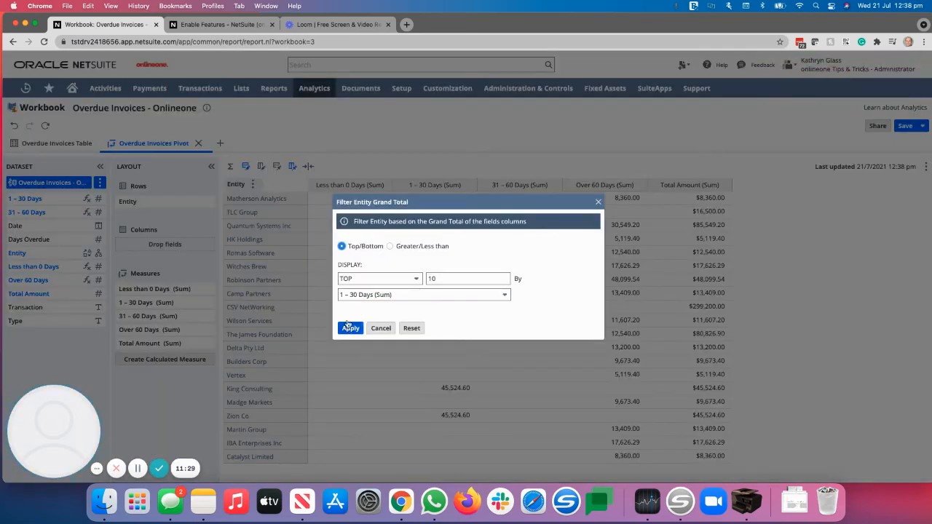
click(350, 329)
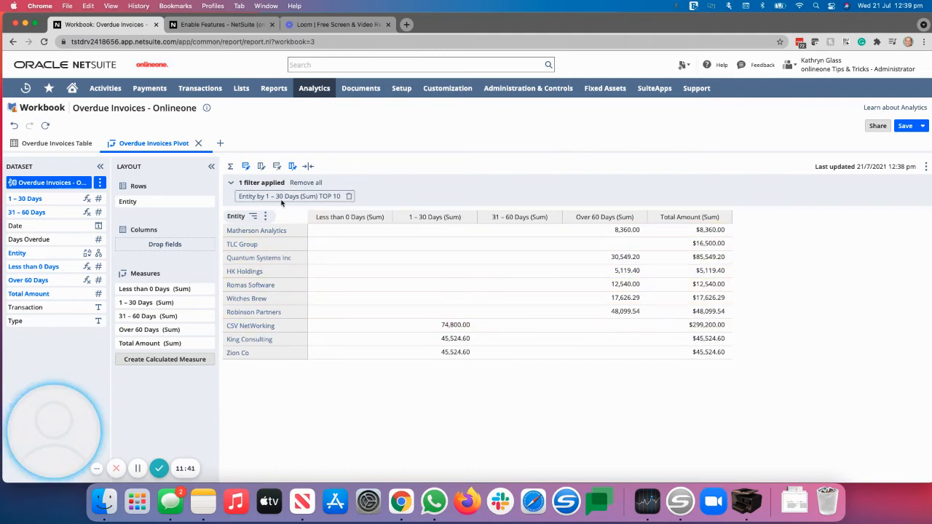
Step: Filter the pivot's Entity rows to the top 10 by Total Amount (Sum)
click(265, 216)
mouse_move(299, 292)
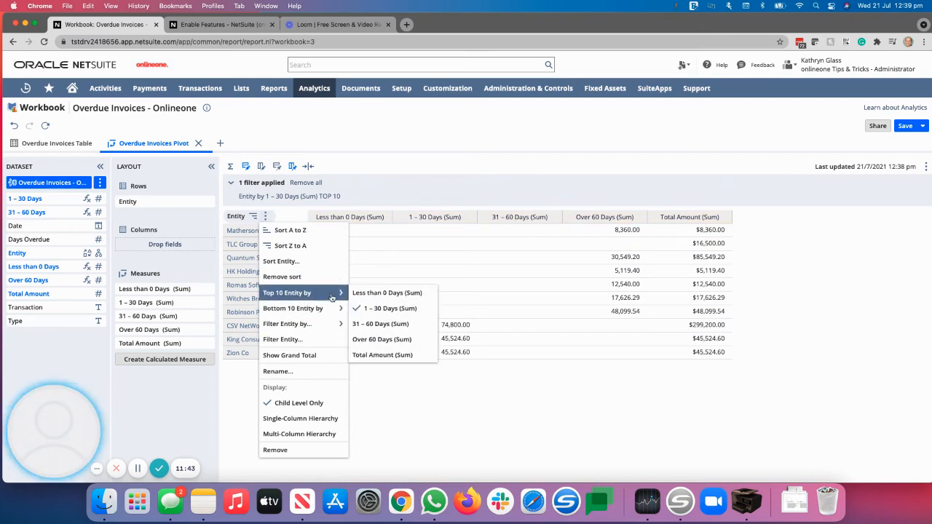
click(372, 355)
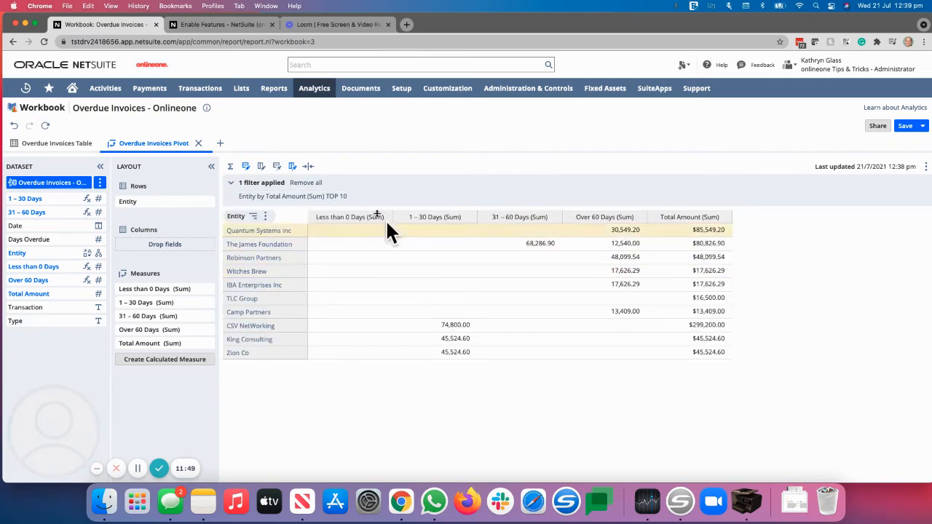
Step: Add a chart visualization of type Bar Chart to the workbook, with Entity on its Y-axis
click(220, 144)
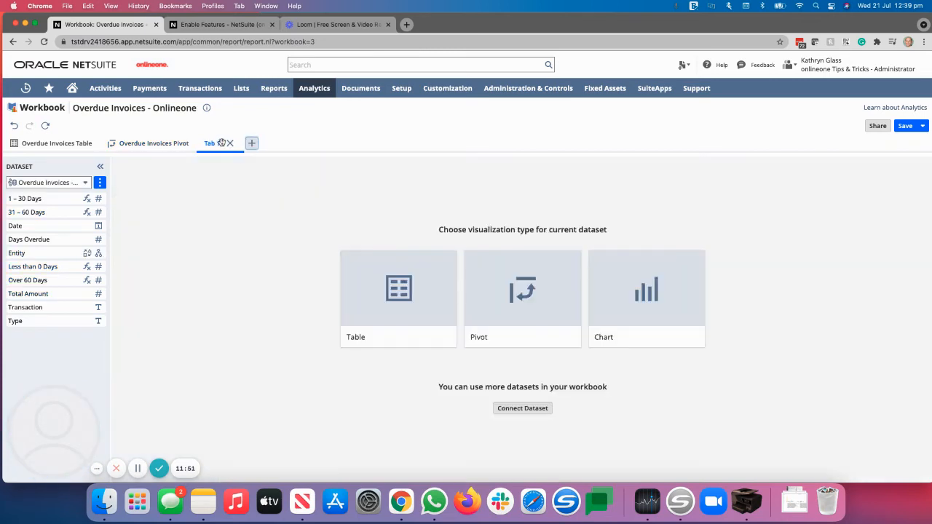
click(646, 286)
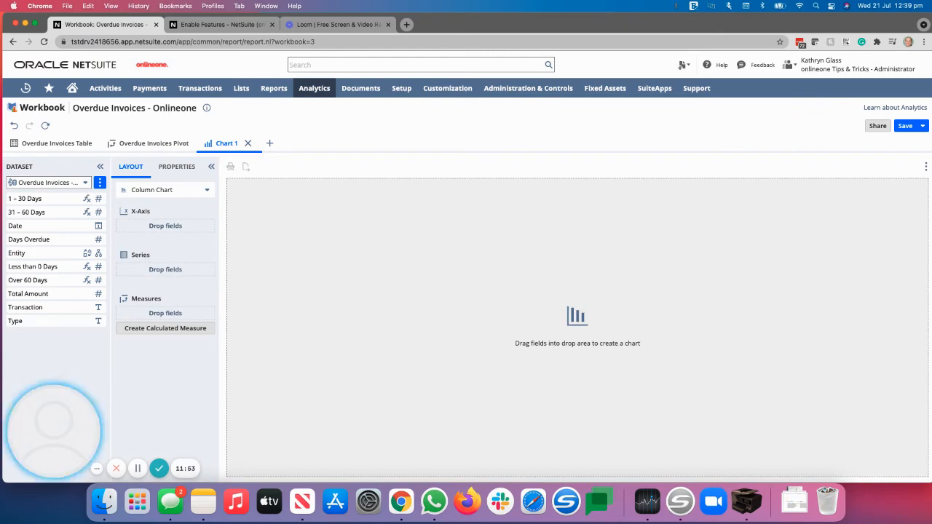
click(206, 191)
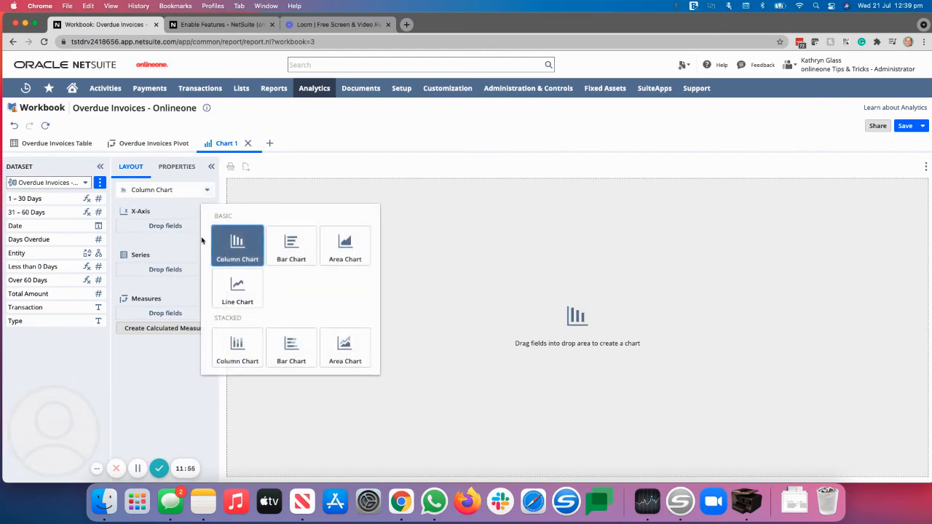
click(288, 247)
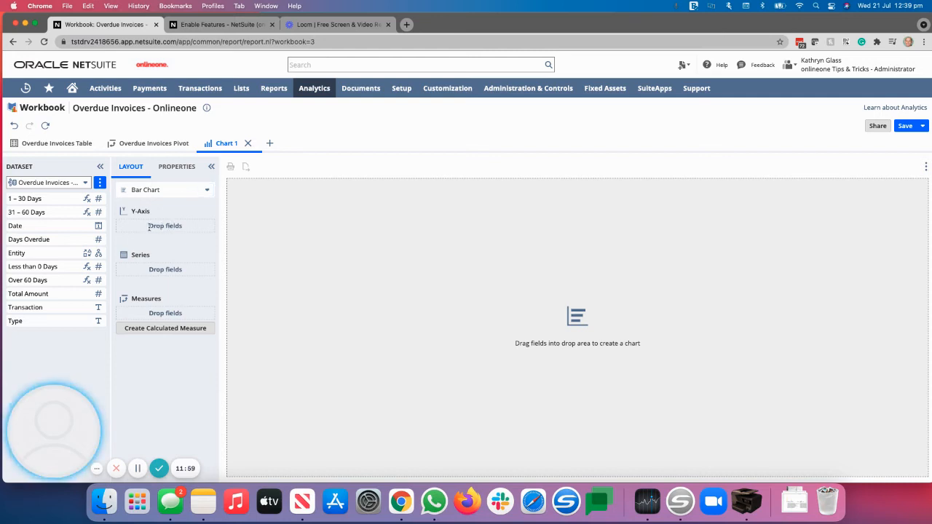
drag(22, 254, 126, 236)
click(354, 322)
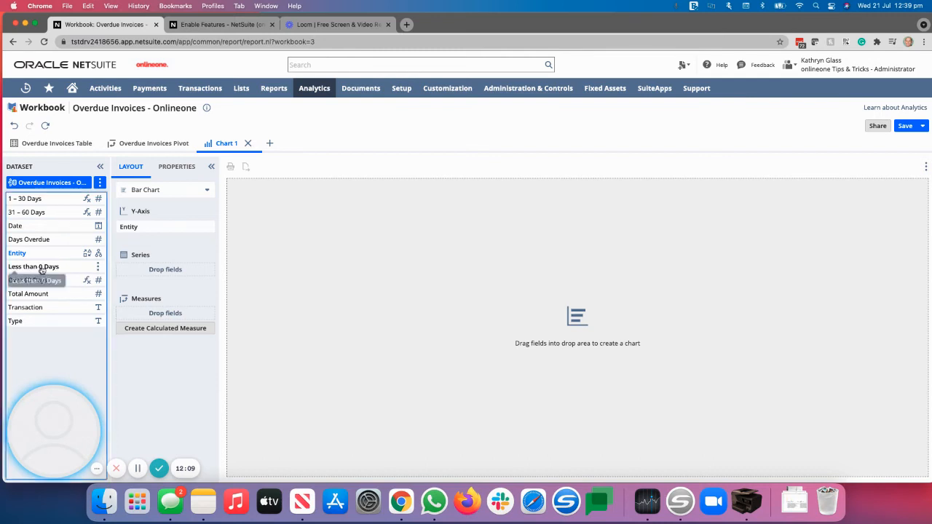
Step: Add Less than 0 Days, 1 – 30 Days, 31 – 60 Days and Over 60 Days as chart series, and Total Amount as the measure
drag(34, 267, 137, 270)
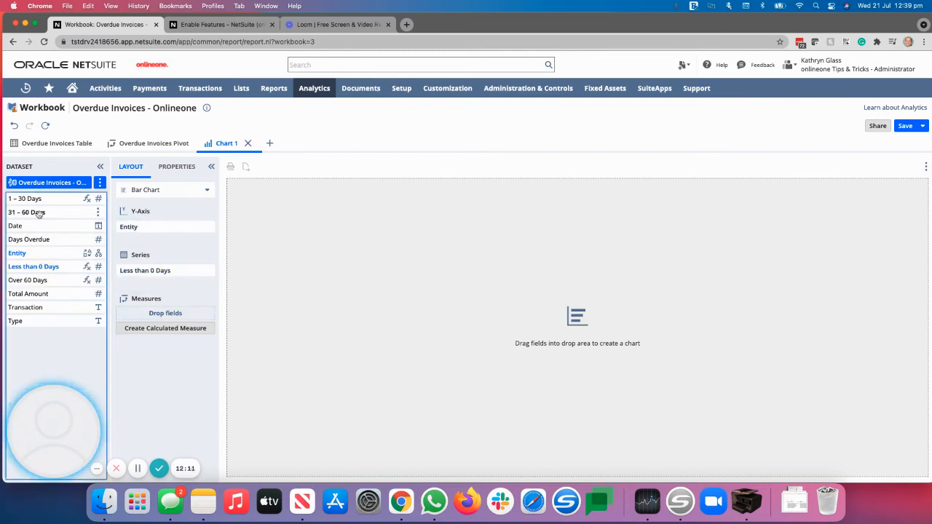
drag(33, 199, 137, 284)
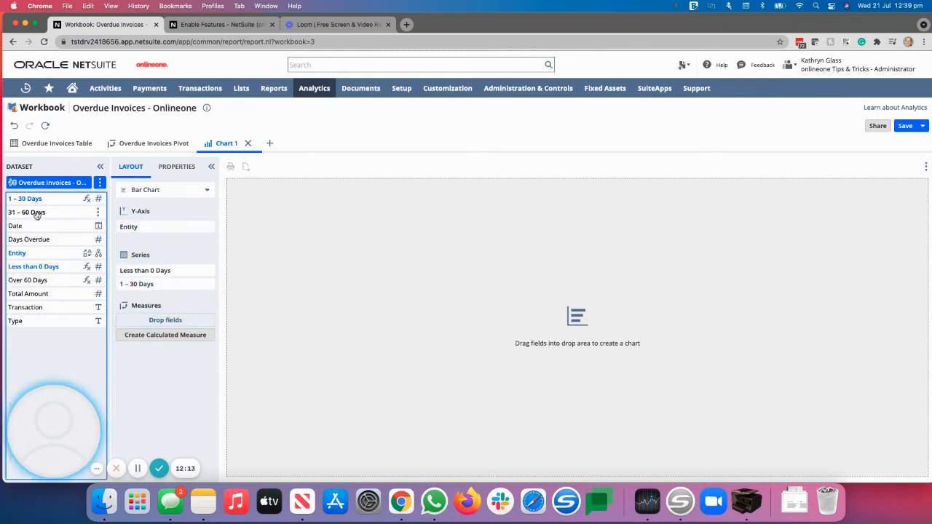
drag(33, 212, 135, 297)
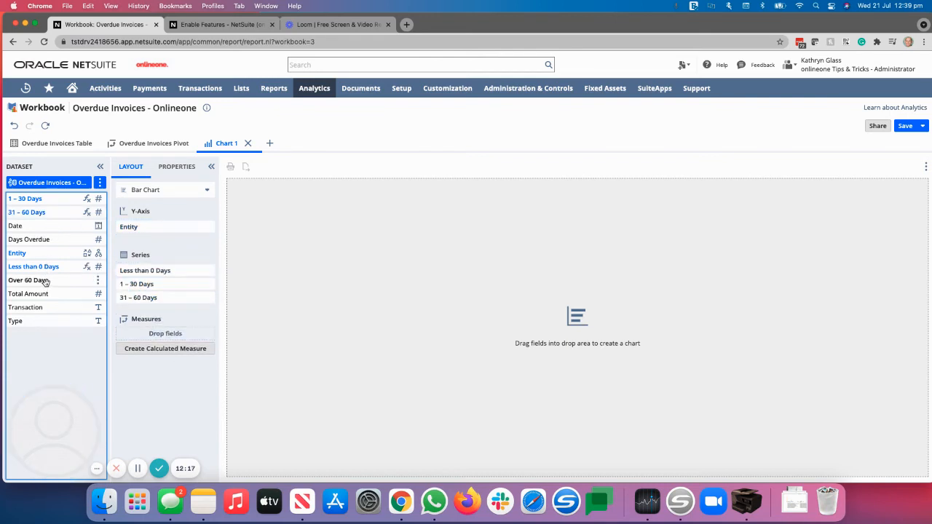
drag(45, 282, 135, 311)
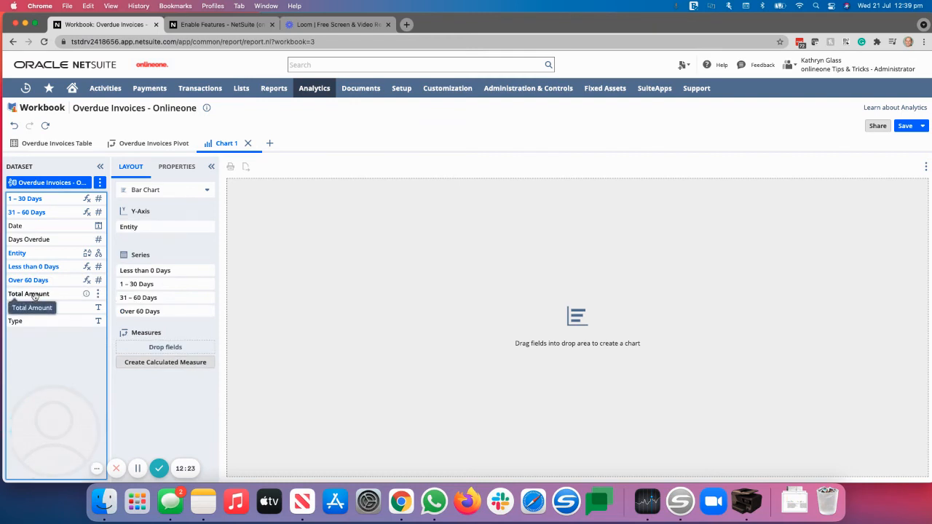
drag(35, 293, 134, 349)
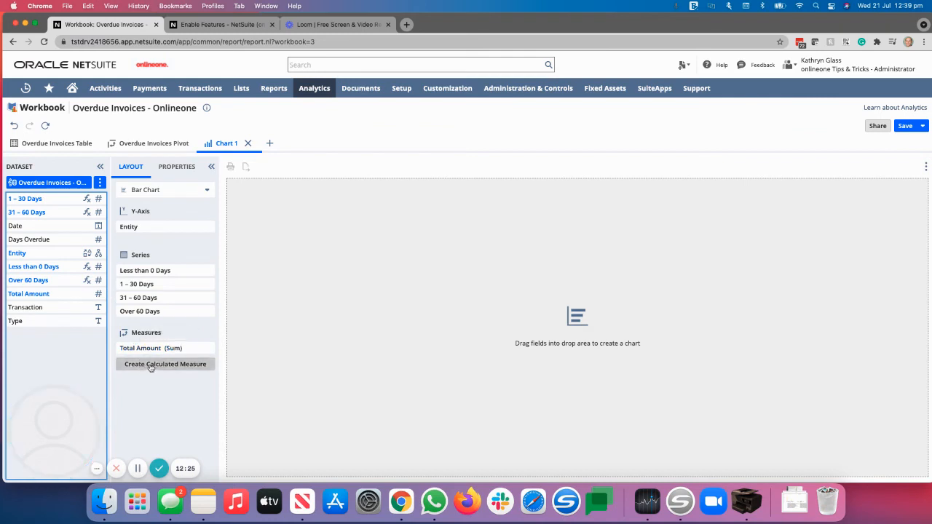
Step: Set the chart's title to "Invoice Aging Onlineone"
click(177, 168)
click(142, 231)
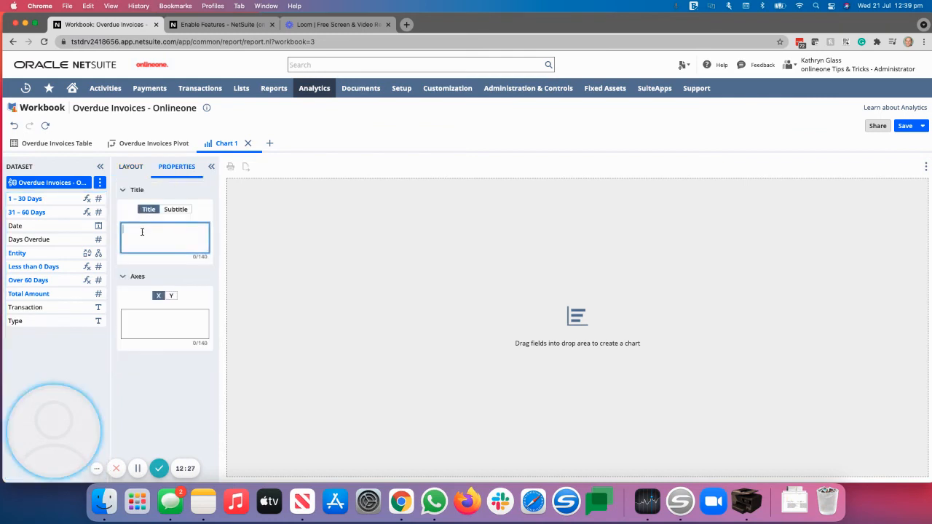
text(Invoice Aging)
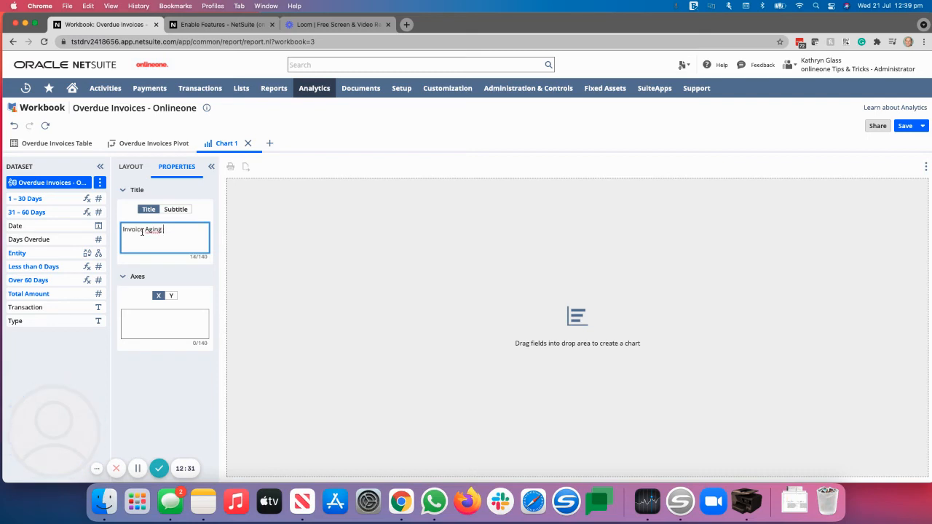
text( Onlineone)
Step: Label the chart's Y axis "Entity" and its X axis "Amount"
click(146, 316)
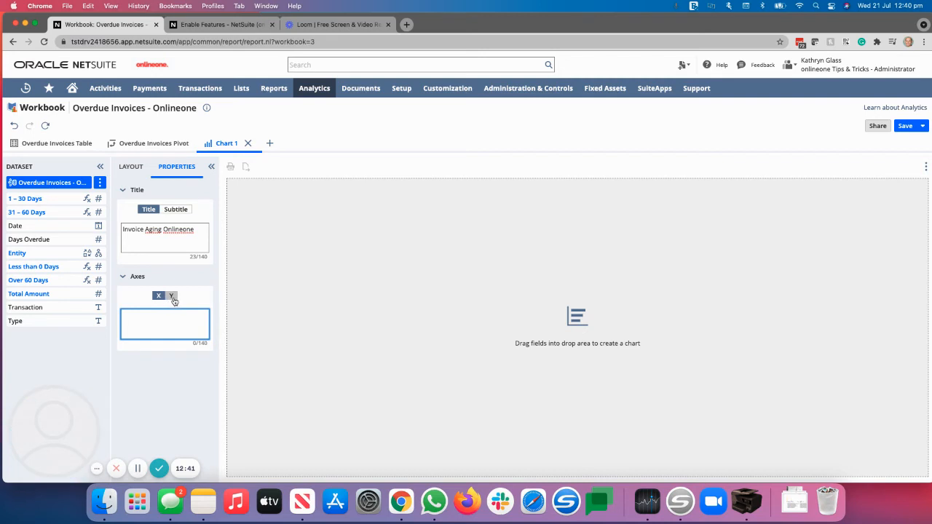
click(171, 297)
click(156, 320)
text(Entity)
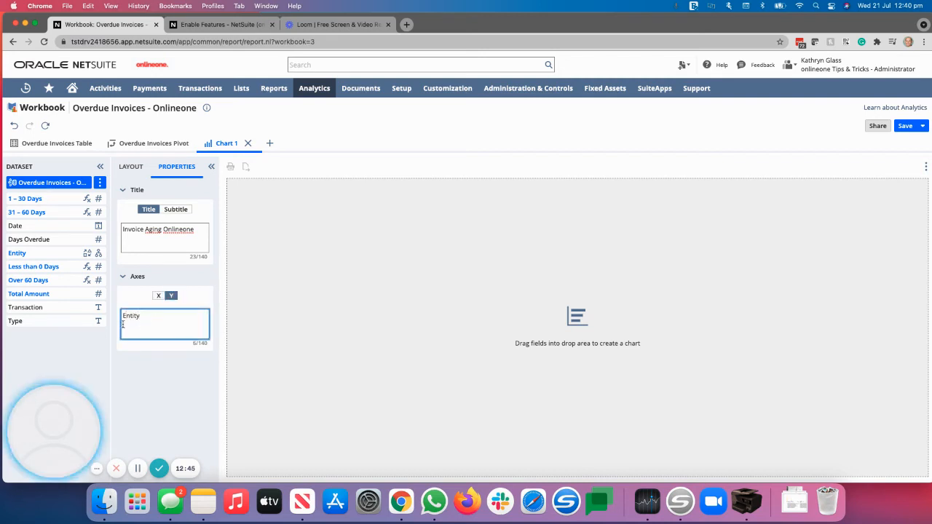
click(158, 296)
click(145, 321)
text(Amount)
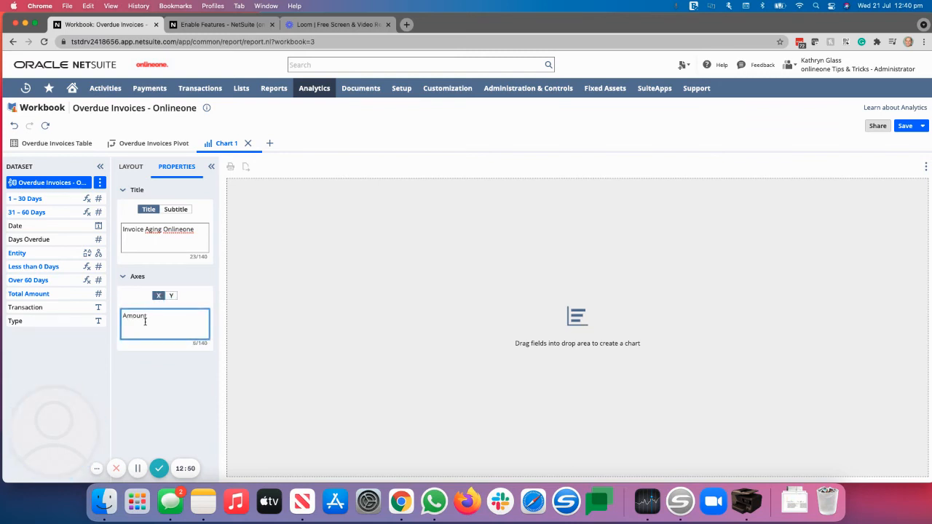
scroll(143, 326, down, 1)
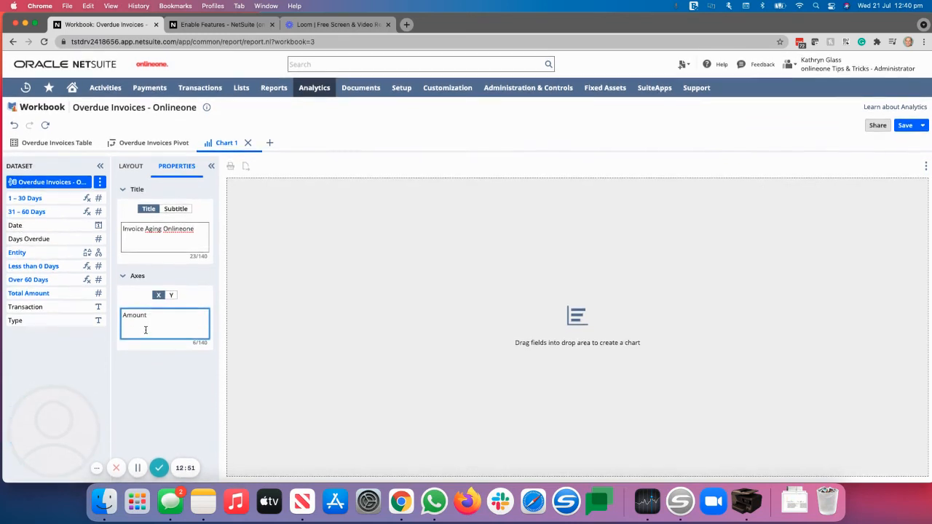
scroll(141, 332, up, 1)
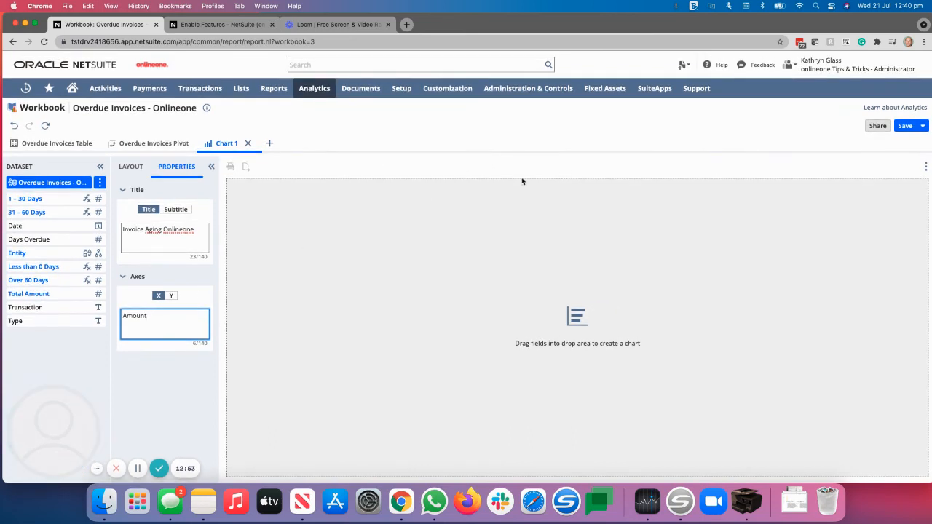
Step: Refresh the bar chart so it renders and save the workbook
click(46, 125)
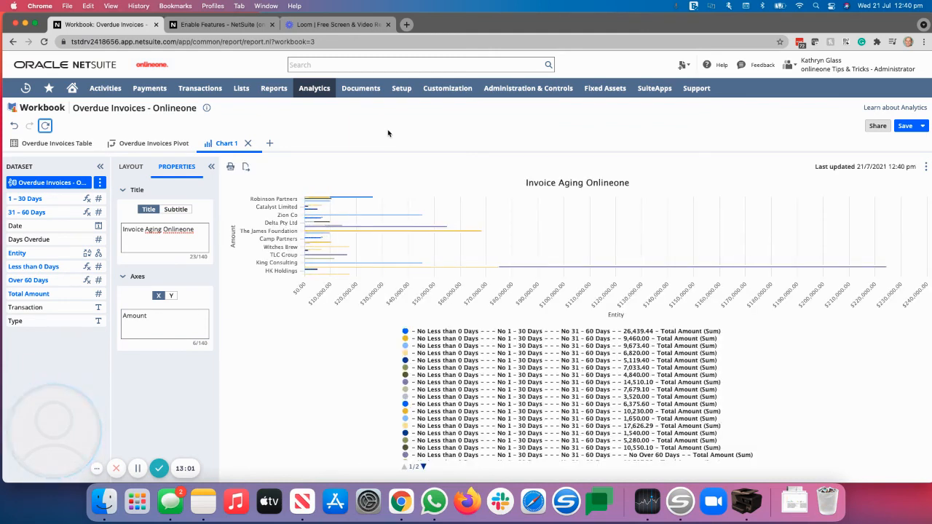
mouse_move(338, 222)
click(906, 126)
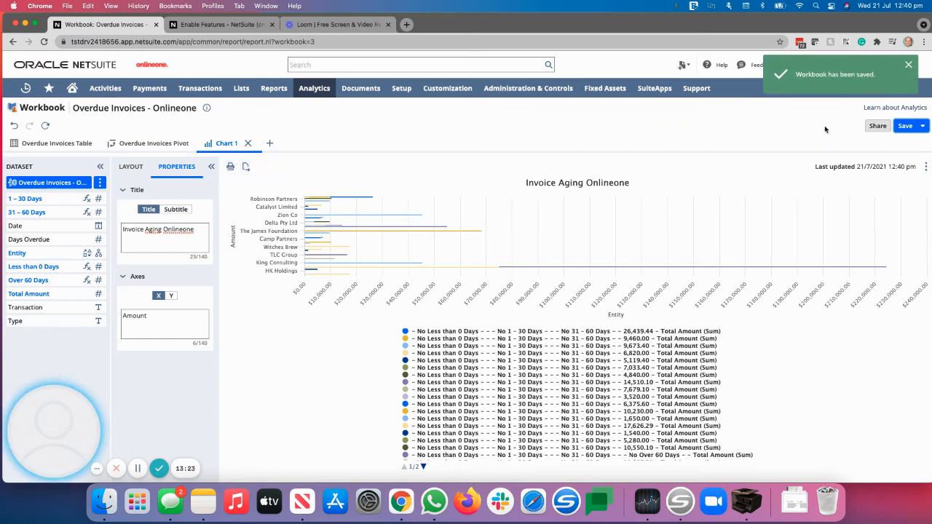
Step: Go to the Home dashboard and add an Analytics portlet to it
click(69, 93)
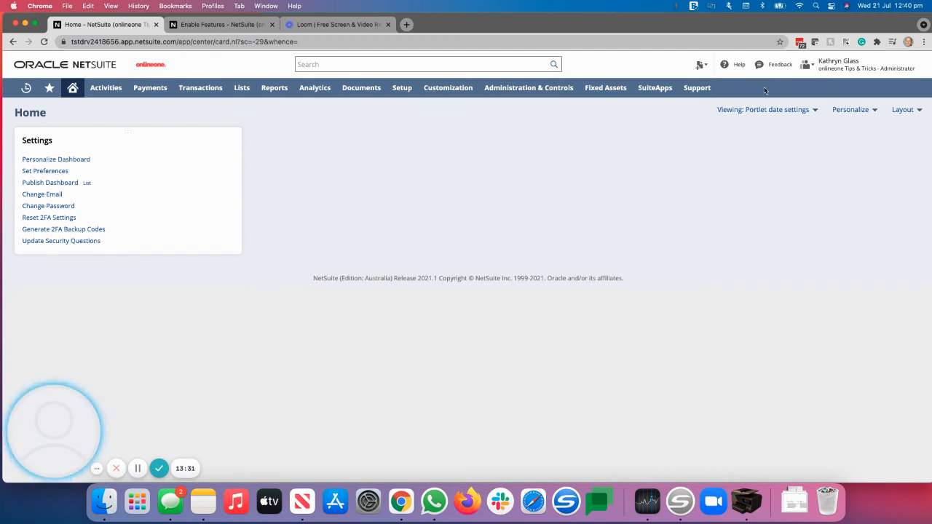
click(874, 111)
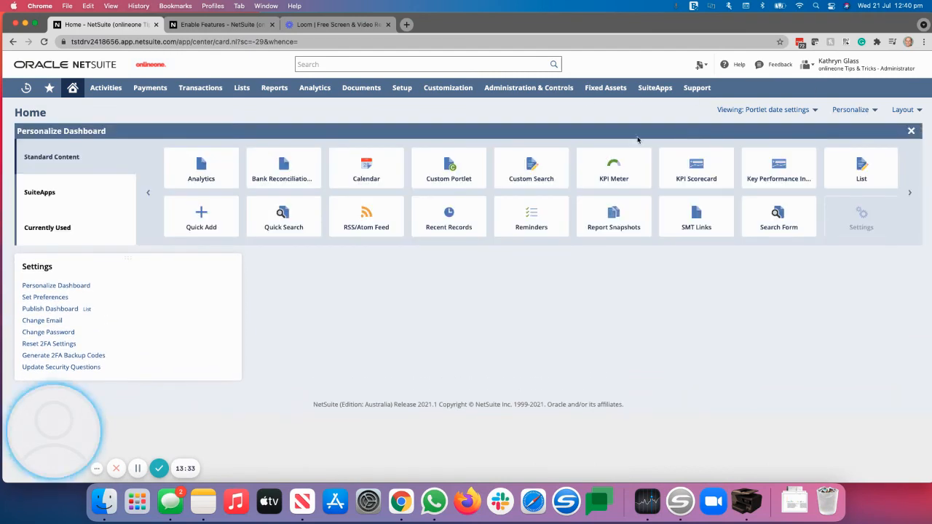
click(195, 172)
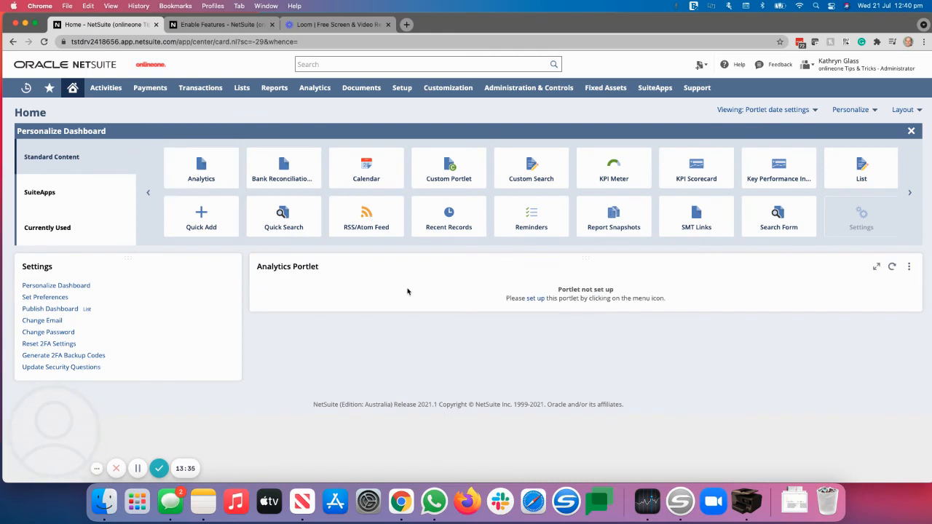
Step: Set up the Analytics portlet to show the Overdue Invoices Pivot from the Overdue Invoices - Onlineone workbook
click(907, 267)
click(893, 281)
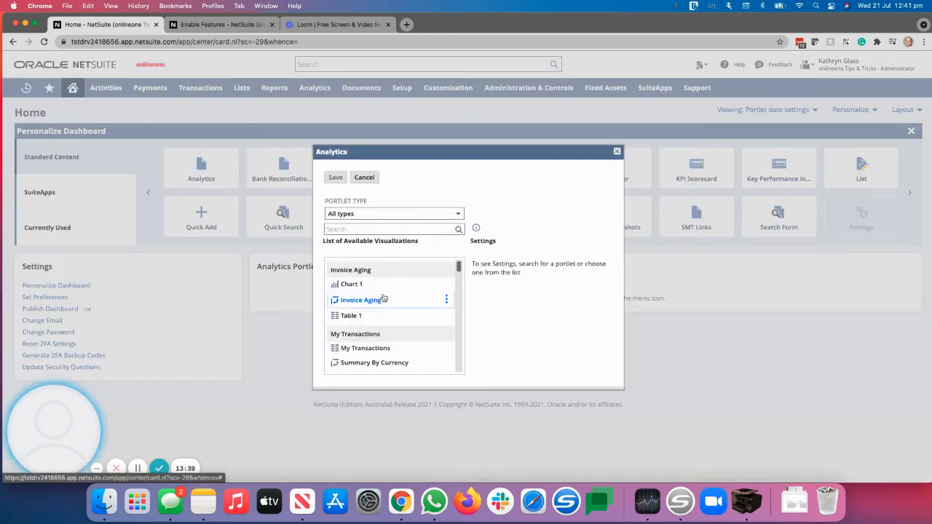
scroll(375, 296, down, 2)
scroll(384, 297, down, 3)
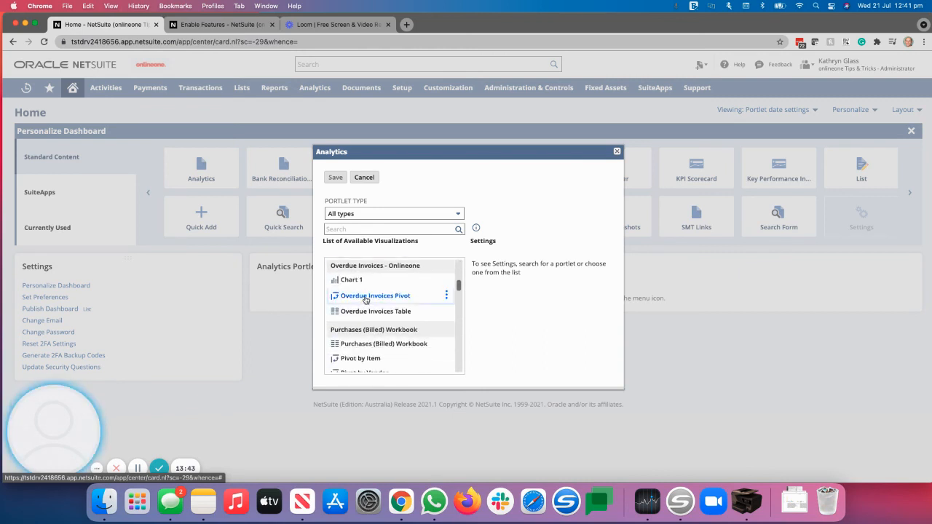
click(366, 299)
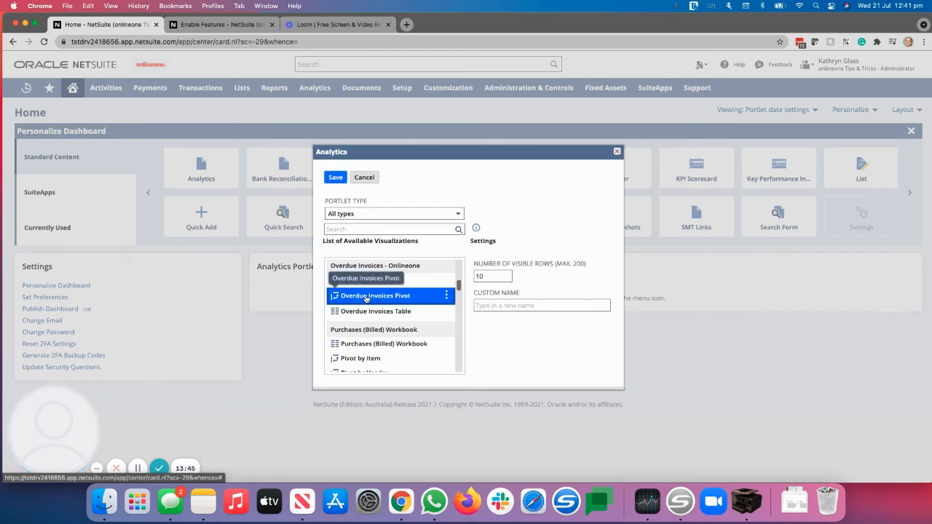
click(335, 177)
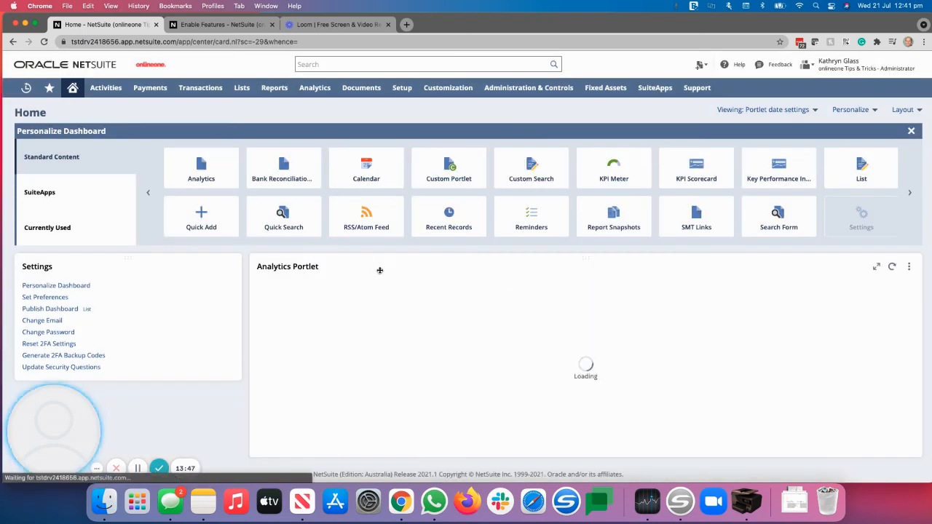
scroll(379, 270, down, 1)
click(909, 256)
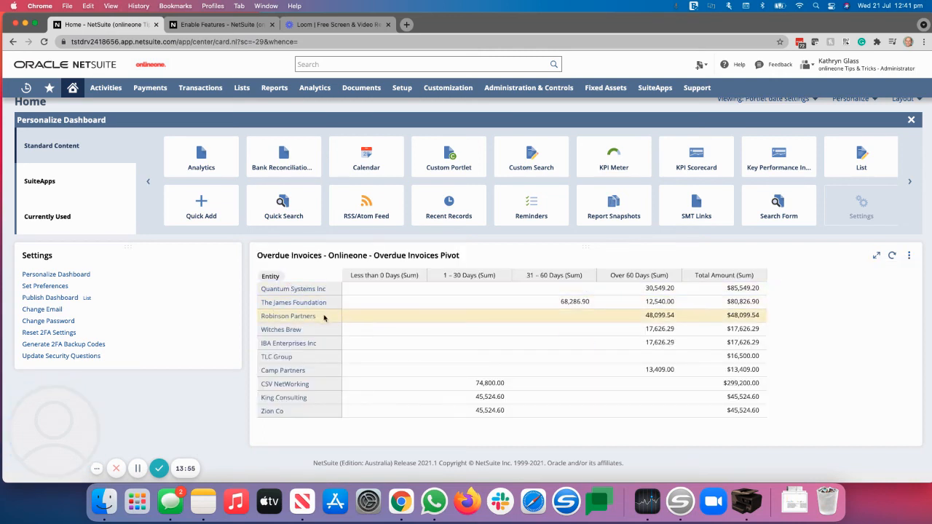
Step: View The James Foundation's customer record in a new browser tab from the pivot portlet, and return to the Home dashboard
right_click(282, 289)
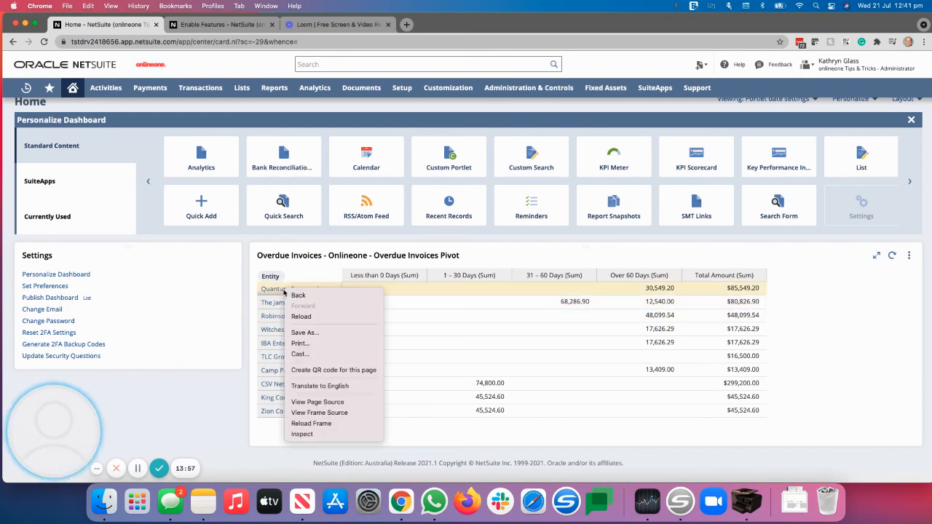
click(270, 302)
right_click(282, 306)
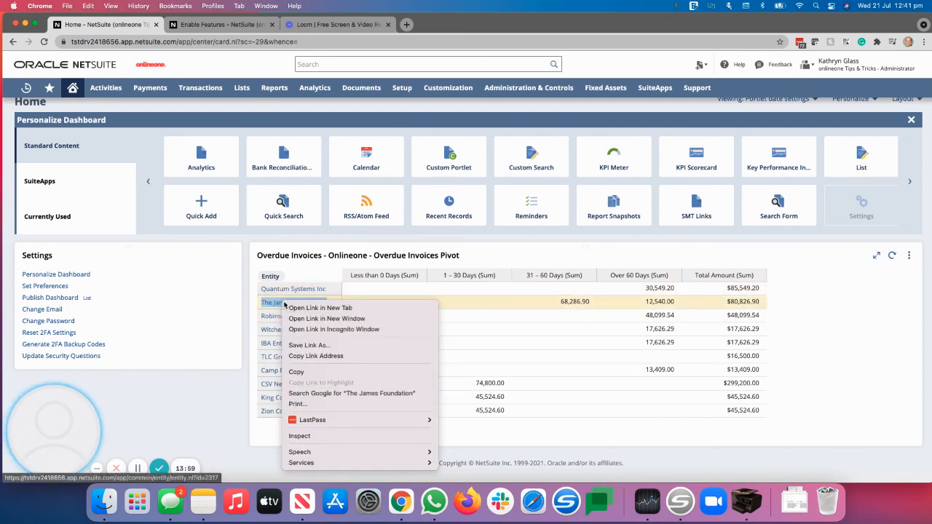
click(309, 308)
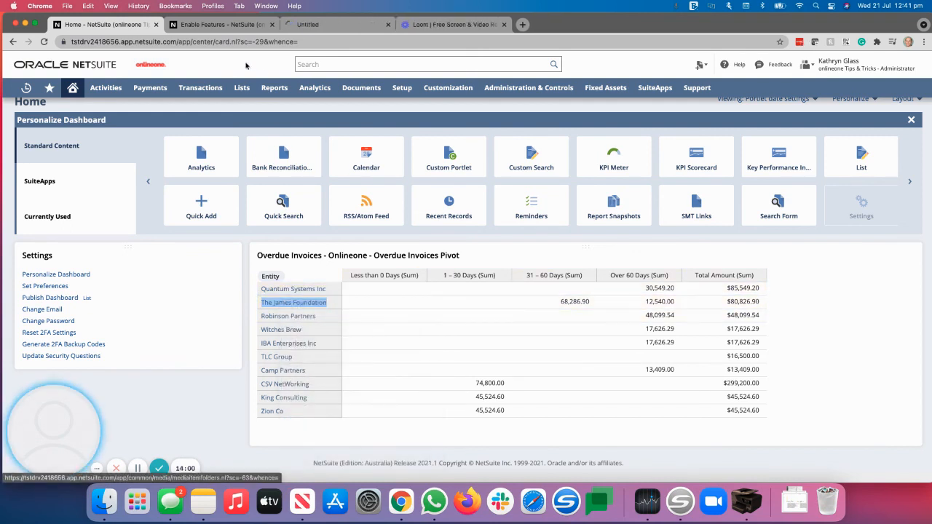
click(315, 26)
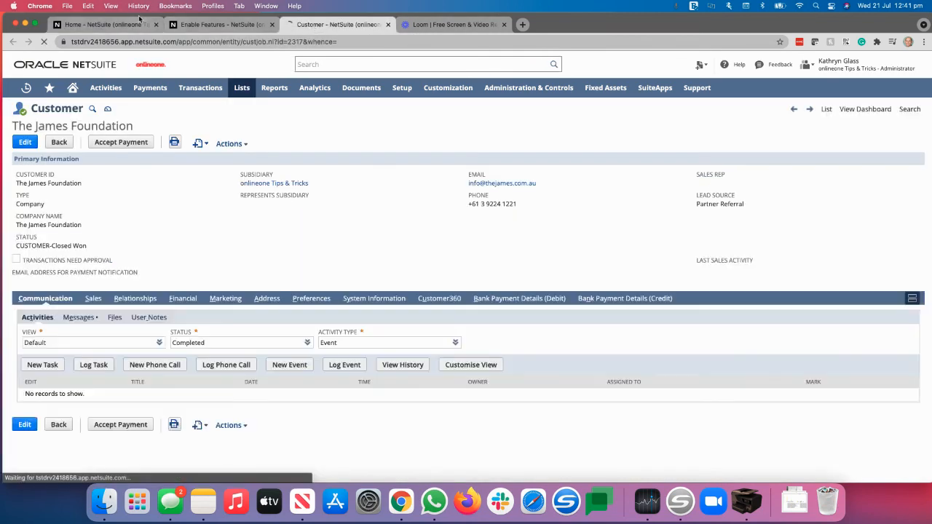
click(133, 25)
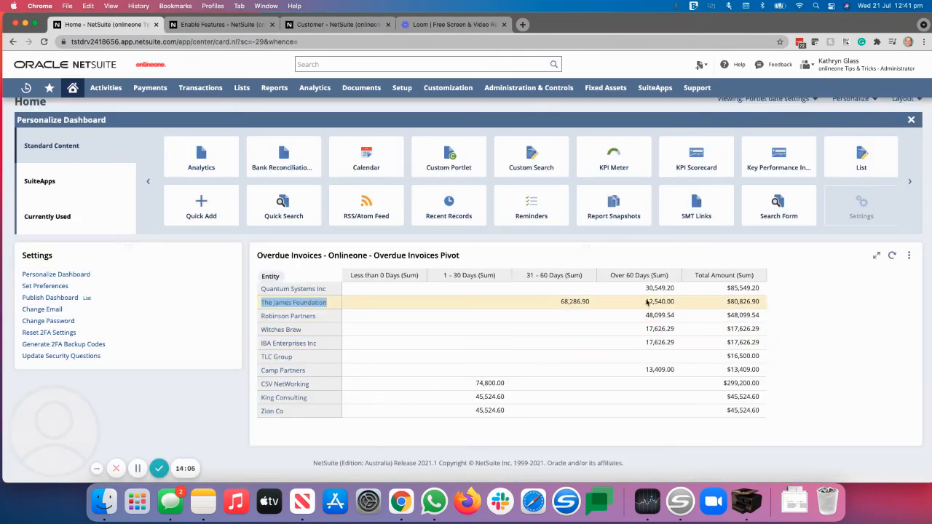
Step: Set the Analytics portlet to the Chart Portlet type showing Chart 1 from Overdue Invoices - Onlineone
mouse_move(910, 259)
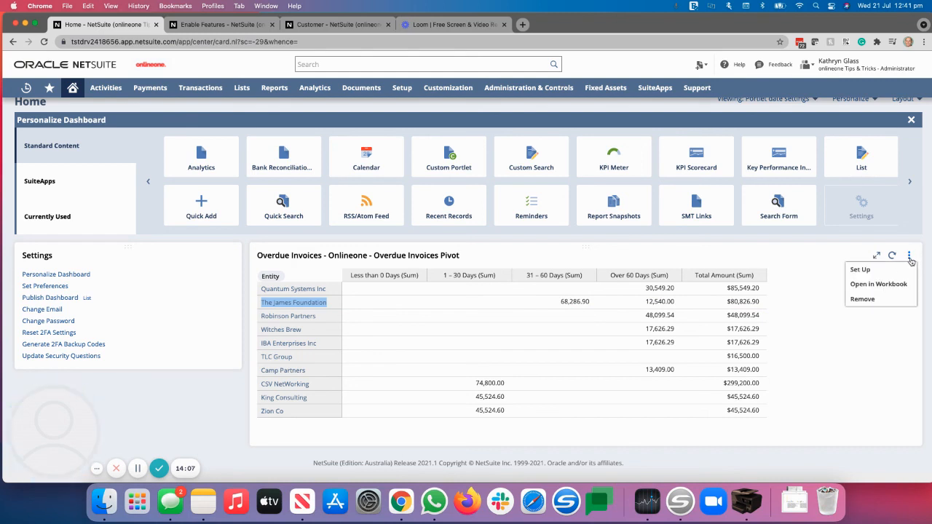
click(858, 269)
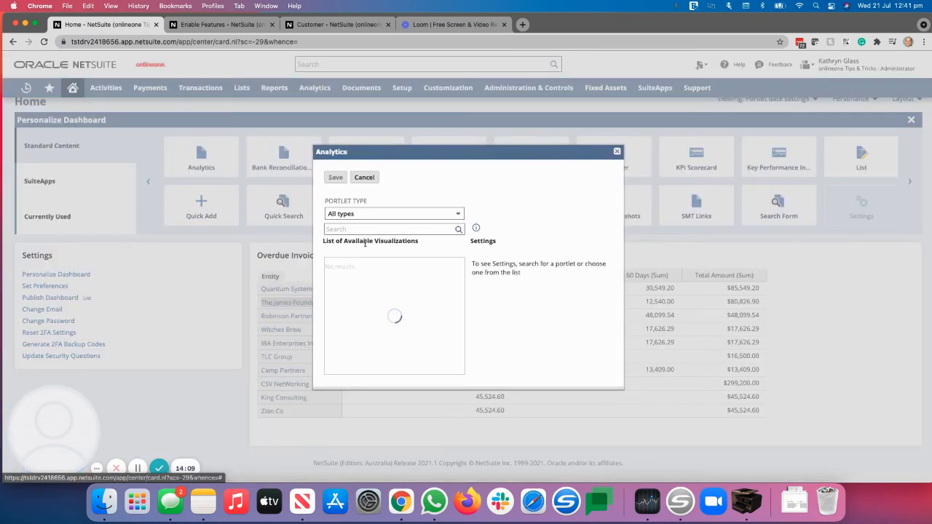
click(386, 215)
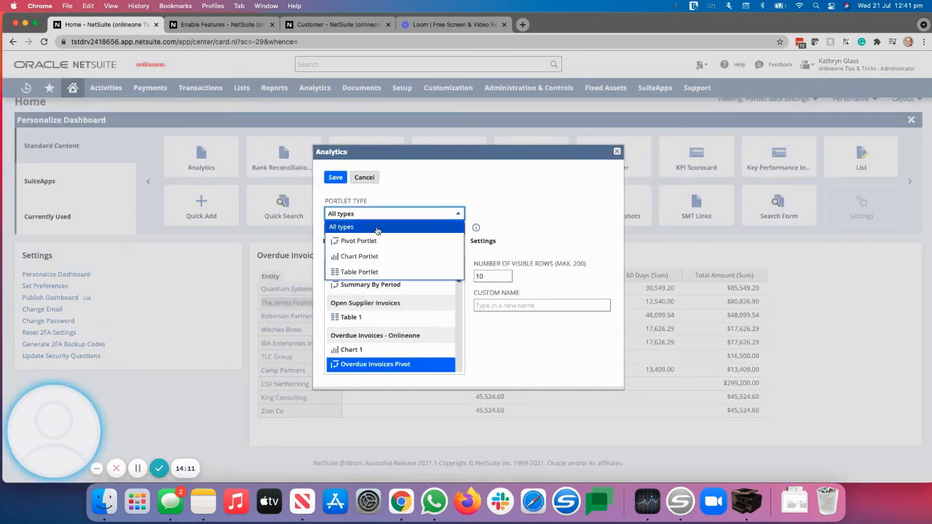
click(361, 255)
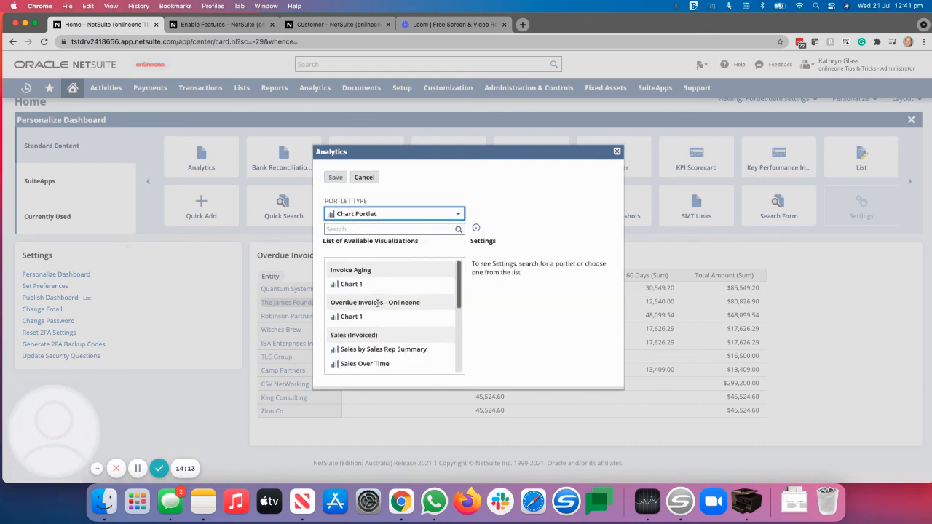
scroll(378, 303, down, 5)
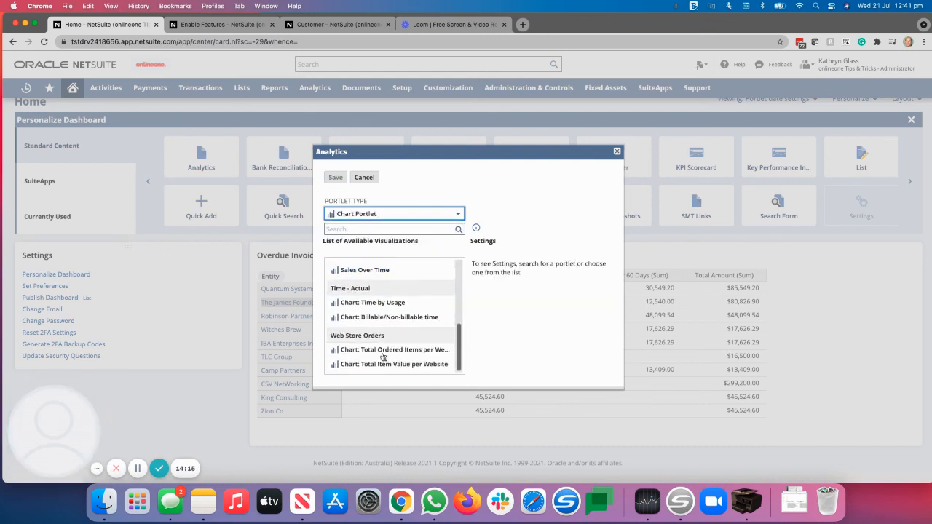
scroll(383, 338, up, 3)
scroll(382, 337, up, 4)
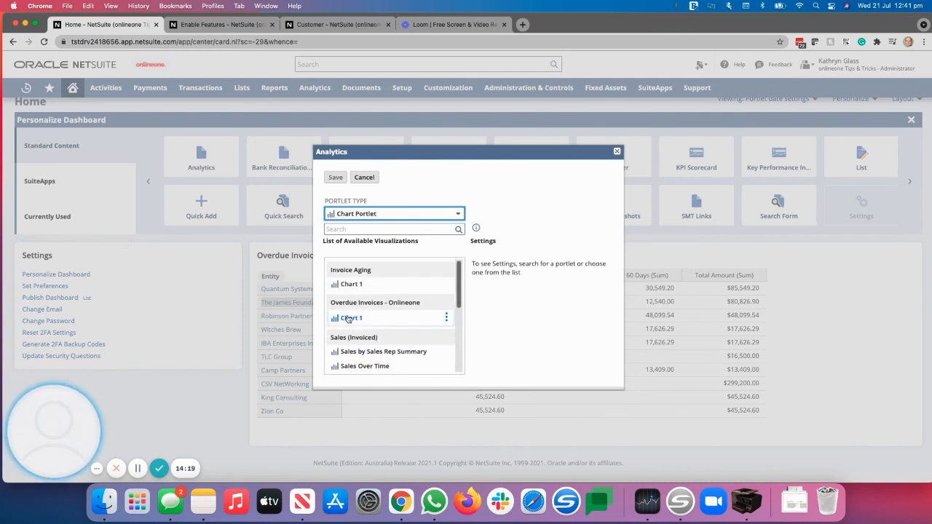
click(352, 317)
click(335, 178)
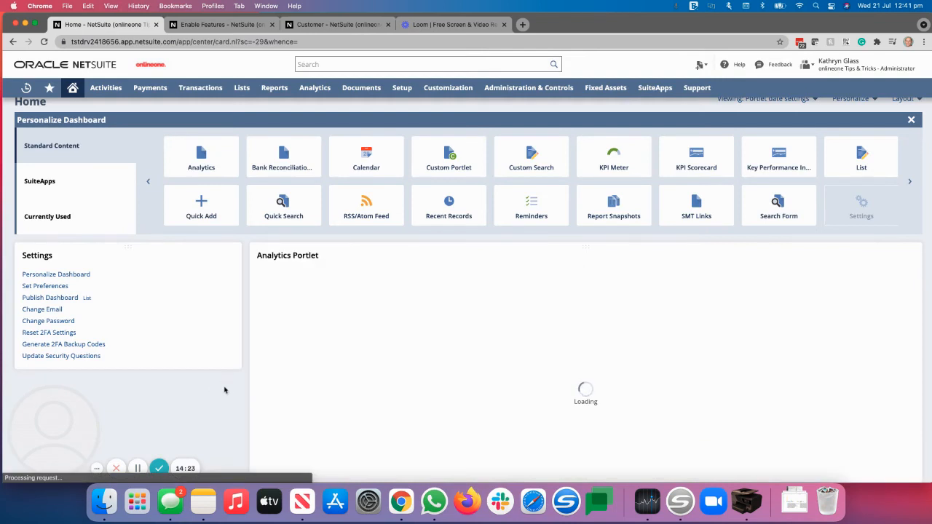
Step: Open the dashboard's chart portlet in its workbook and display the Overdue Invoices Pivot there
scroll(230, 381, down, 2)
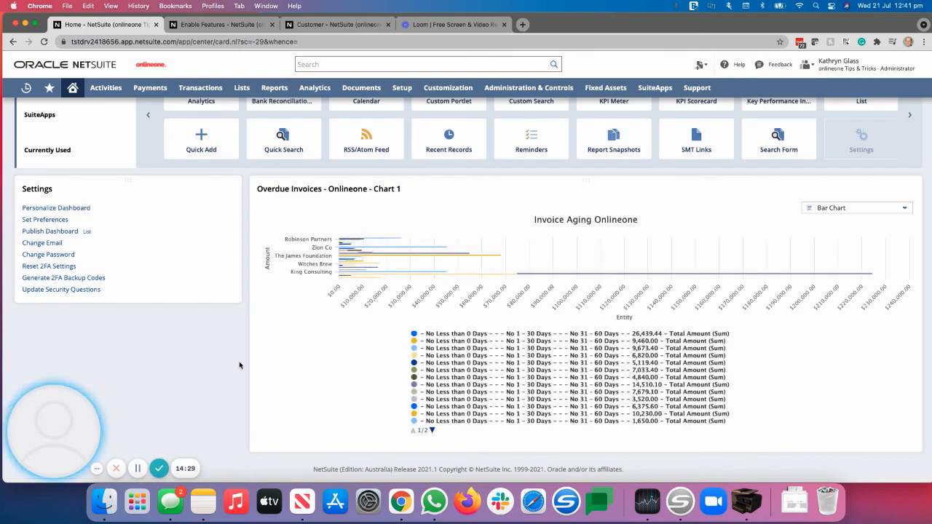
click(909, 190)
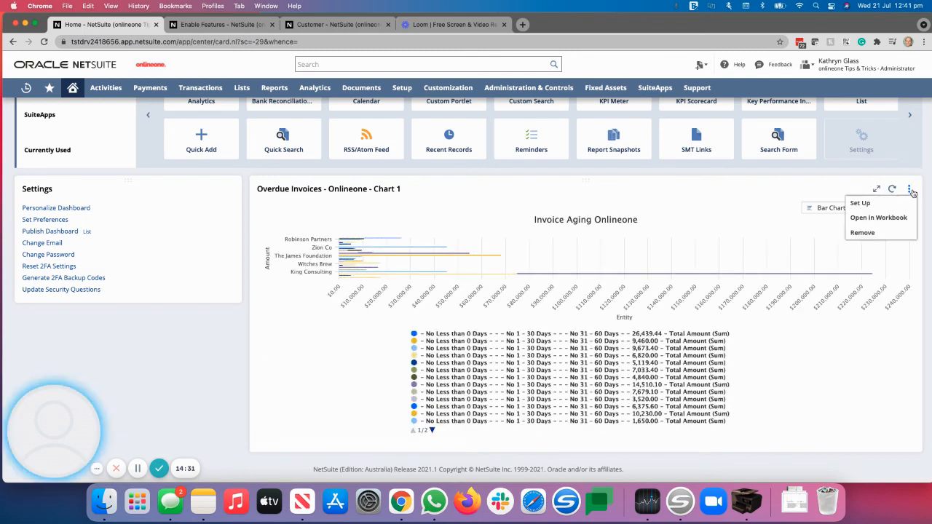
click(878, 218)
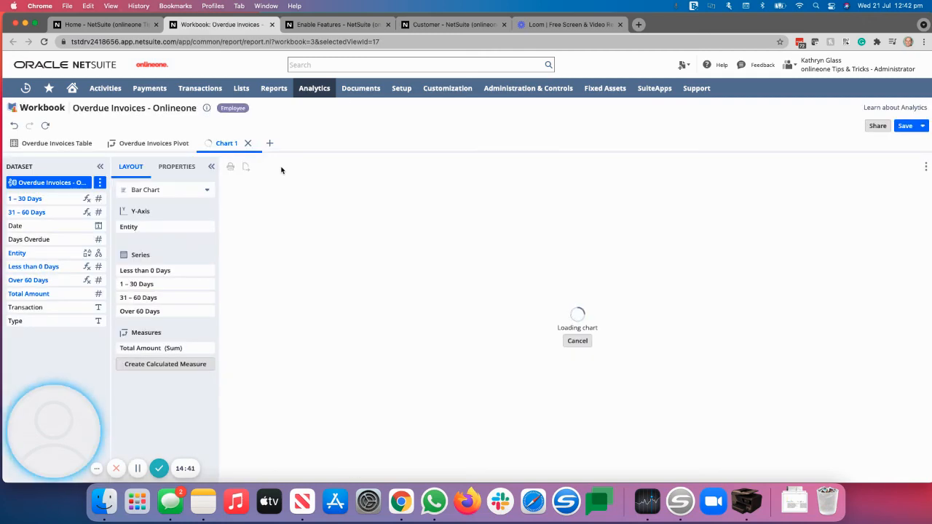
click(153, 143)
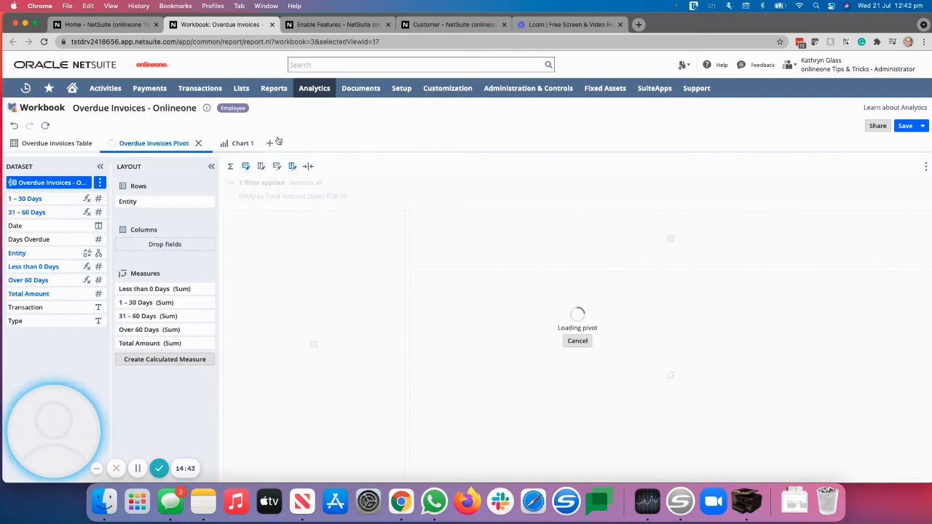